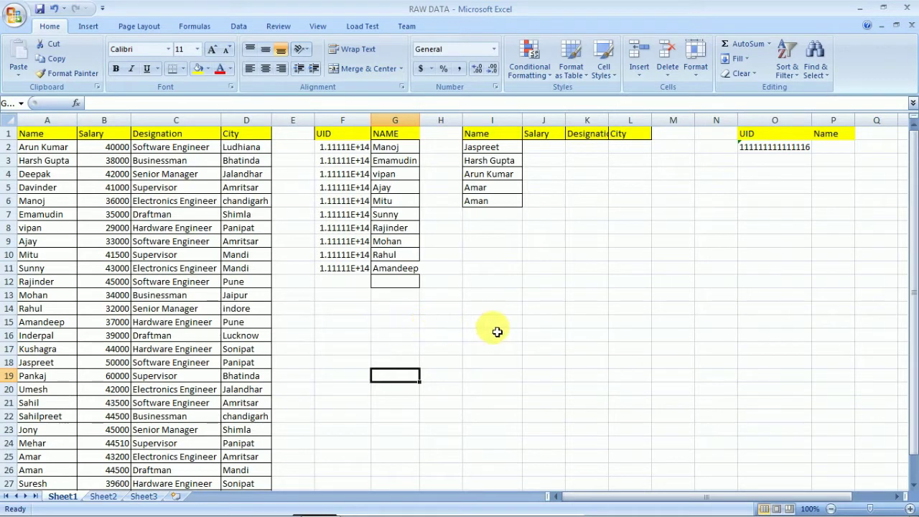
Jot the scratch notes 'v', 'v' and 'loo' into cells I15:K15.
{"action": "left_click", "coordinate": [499, 327]}
{"action": "type", "text": "vlookup"}
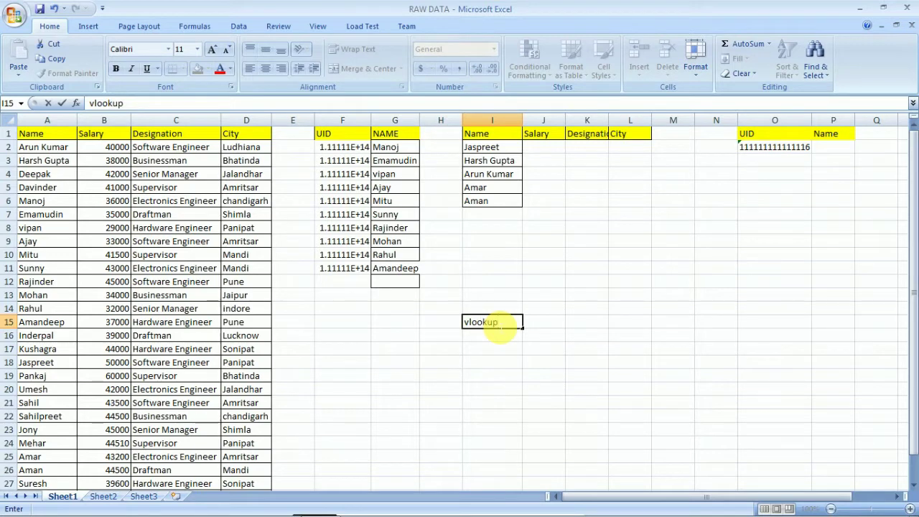
{"action": "key", "text": "Tab"}
{"action": "type", "text": "v"}
{"action": "key", "text": "Tab"}
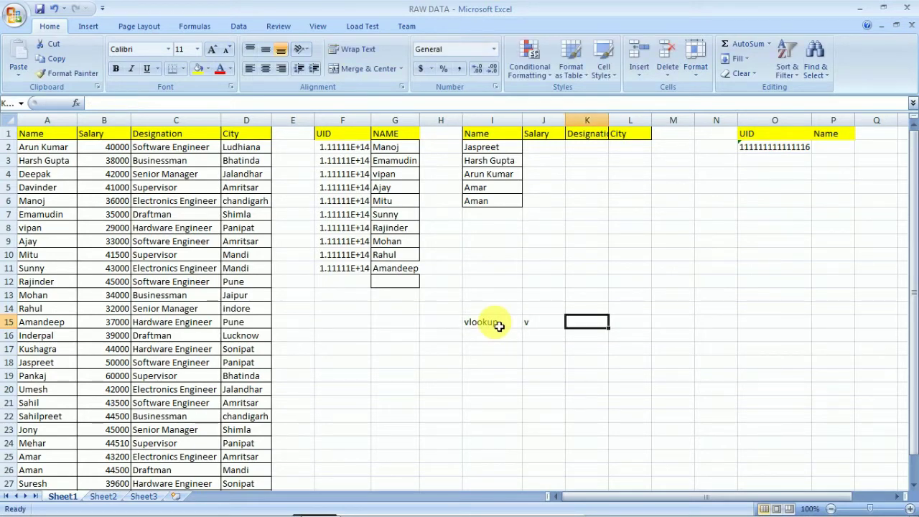
{"action": "type", "text": "lookup"}
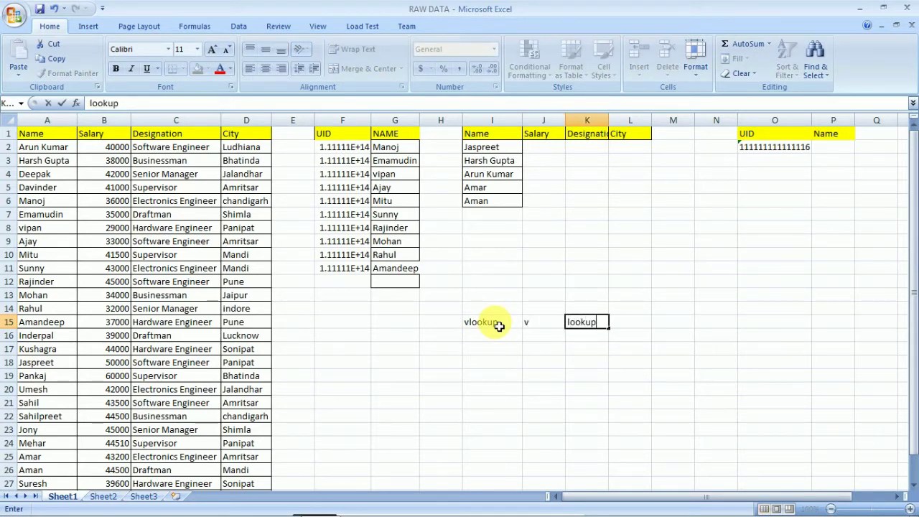
{"action": "key", "text": "Tab"}
{"action": "key", "text": "Left"}
{"action": "key", "text": "Left"}
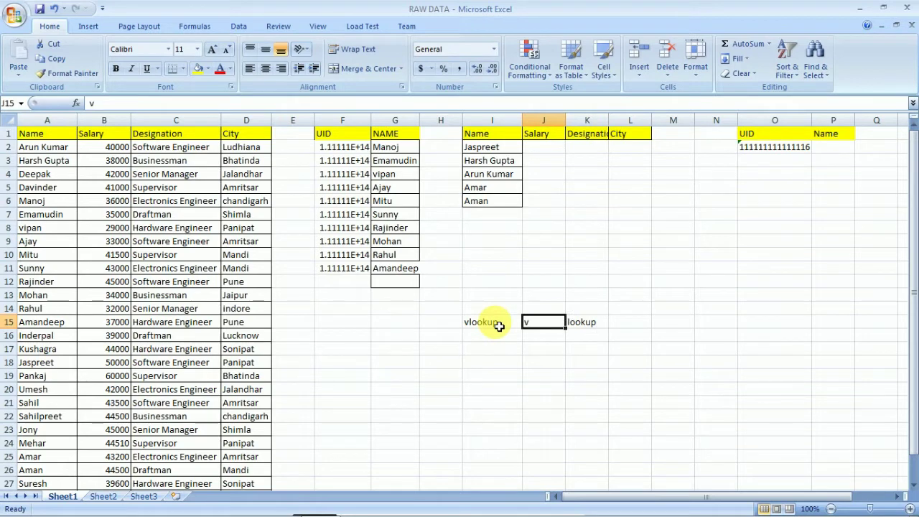
{"action": "key", "text": "Right"}
Clear the scratch notes from I15:K15.
{"action": "left_click", "coordinate": [559, 124]}
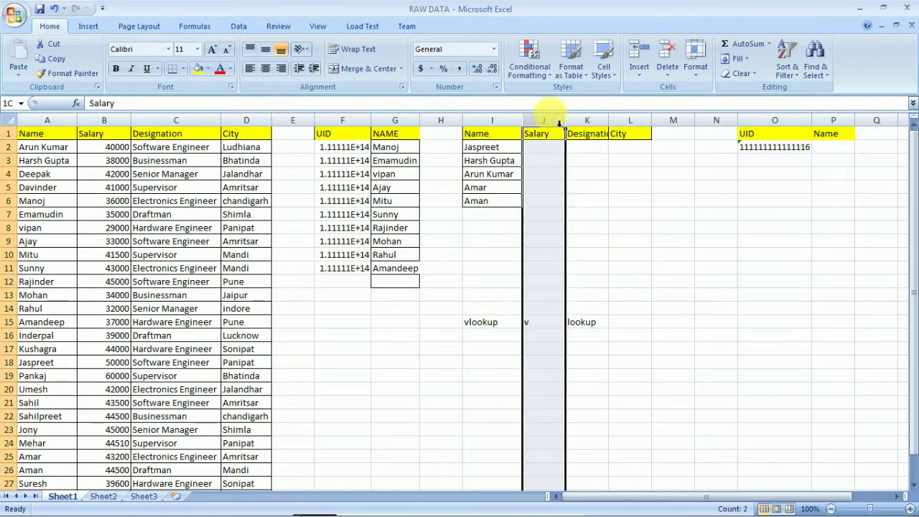
{"action": "mouse_move", "coordinate": [632, 241]}
{"action": "left_mouse_down"}
{"action": "mouse_move", "coordinate": [915, 238]}
{"action": "mouse_move", "coordinate": [853, 242]}
{"action": "left_mouse_up"}
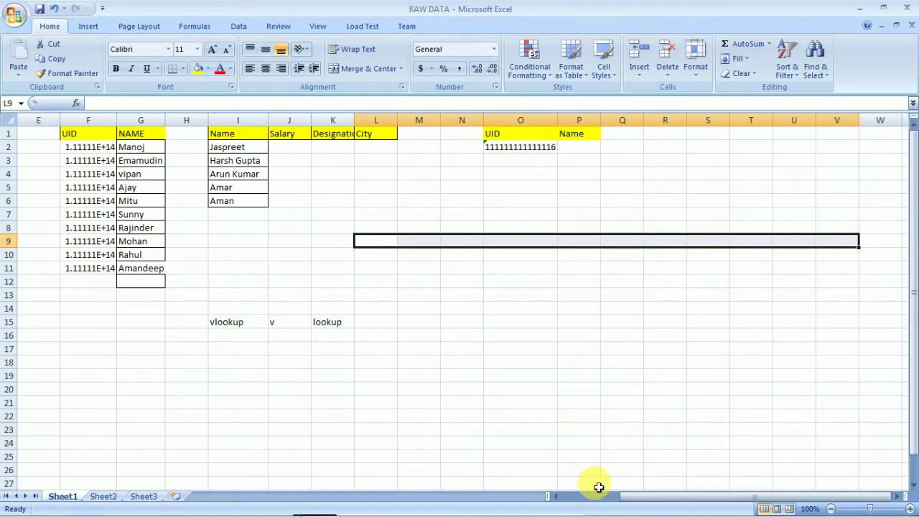
{"action": "left_click_drag", "start_coordinate": [593, 497], "coordinate": [589, 496]}
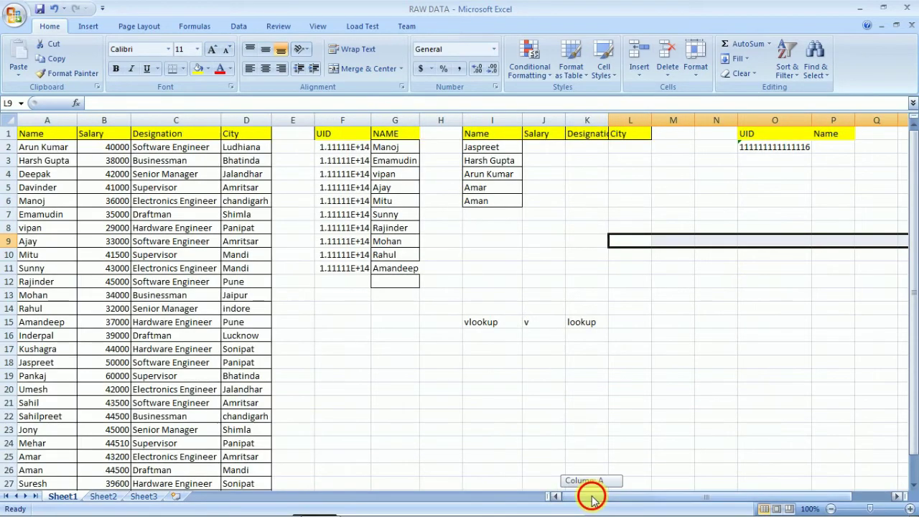
{"action": "left_click", "coordinate": [580, 323]}
{"action": "left_click", "coordinate": [586, 350]}
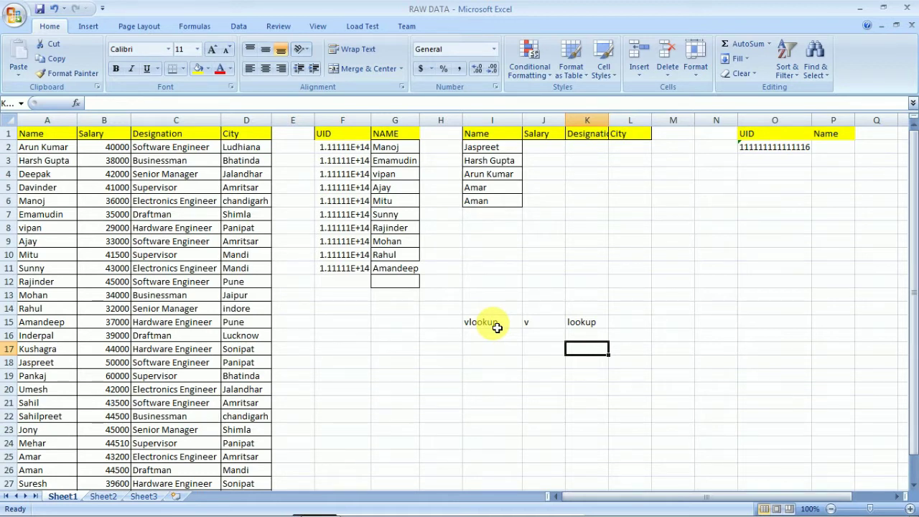
{"action": "left_click", "coordinate": [591, 329]}
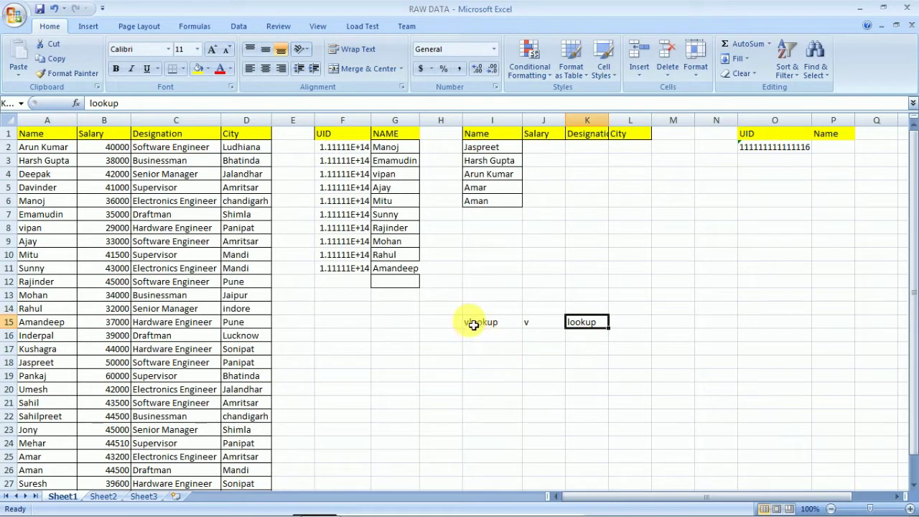
{"action": "left_click", "coordinate": [508, 327]}
{"action": "left_click_drag", "start_coordinate": [508, 327], "coordinate": [602, 329]}
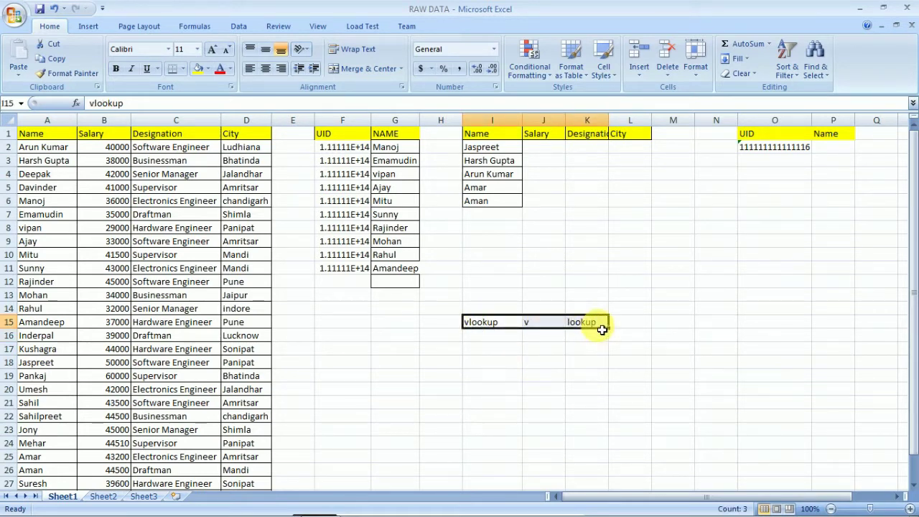
{"action": "key", "text": "Delete"}
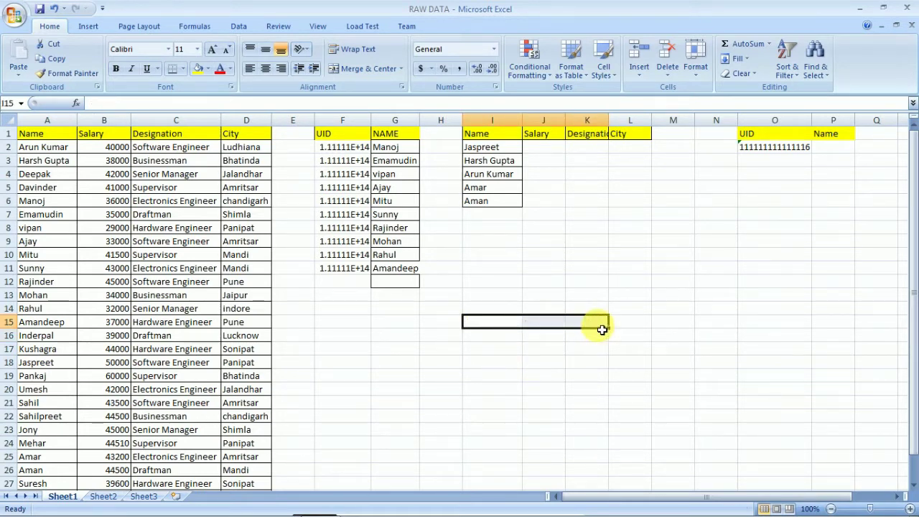
Review the employee table A:D and the Name/Salary lookup table I1:L6.
{"action": "mouse_move", "coordinate": [47, 119]}
{"action": "left_mouse_down"}
{"action": "mouse_move", "coordinate": [120, 146]}
{"action": "mouse_move", "coordinate": [237, 145]}
{"action": "left_mouse_up"}
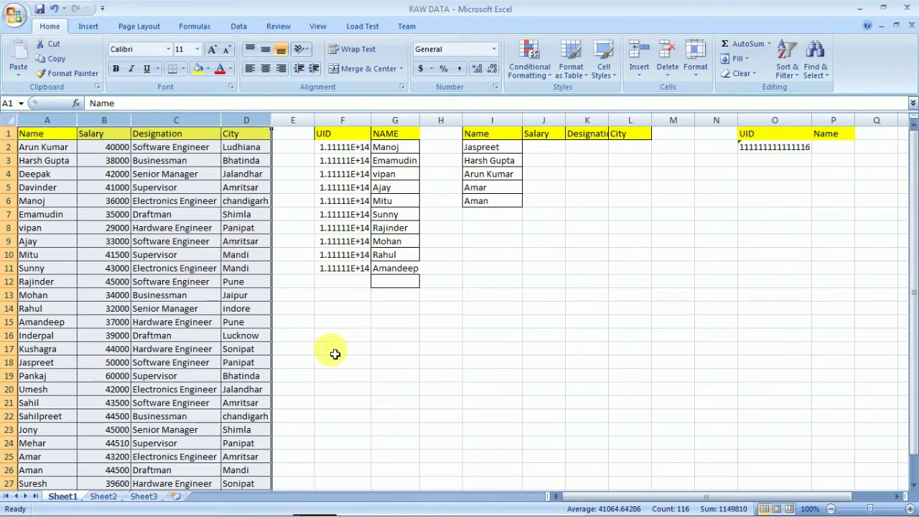
{"action": "left_click", "coordinate": [460, 349]}
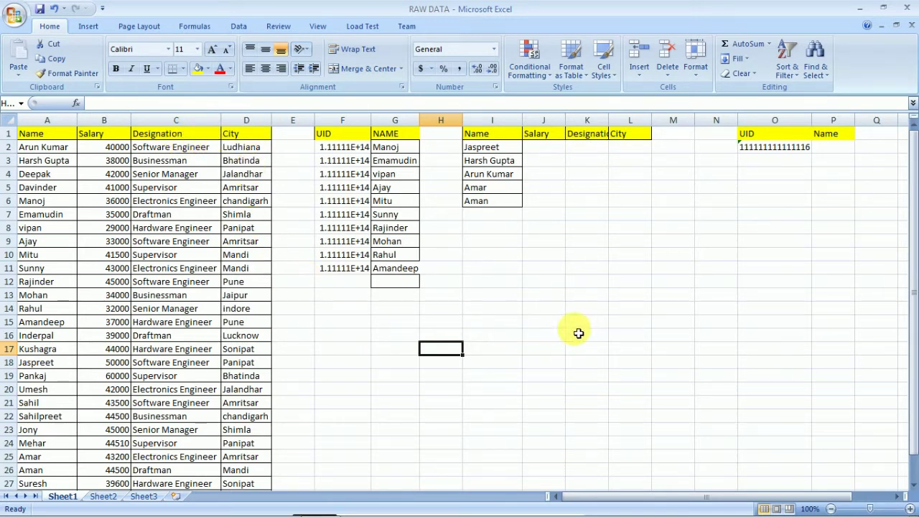
{"action": "left_click_drag", "start_coordinate": [564, 335], "coordinate": [566, 327]}
{"action": "left_click", "coordinate": [549, 265]}
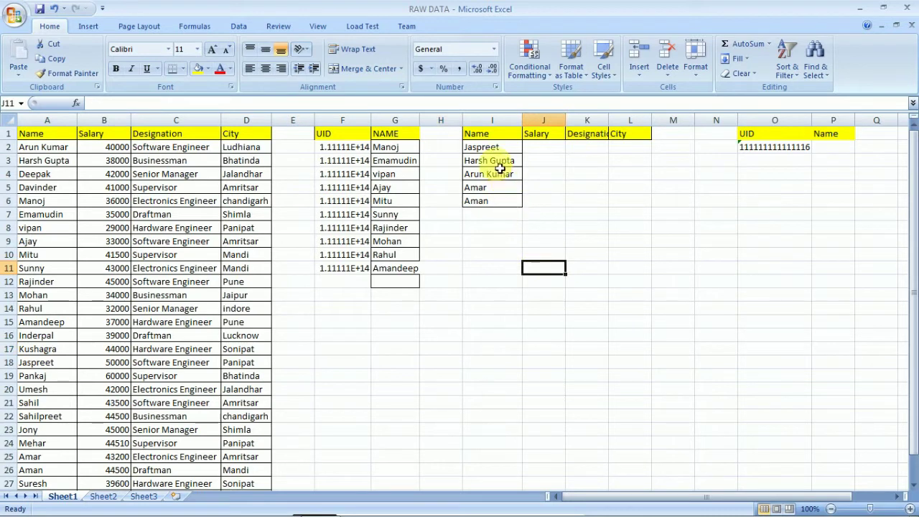
{"action": "left_click_drag", "start_coordinate": [490, 140], "coordinate": [632, 206]}
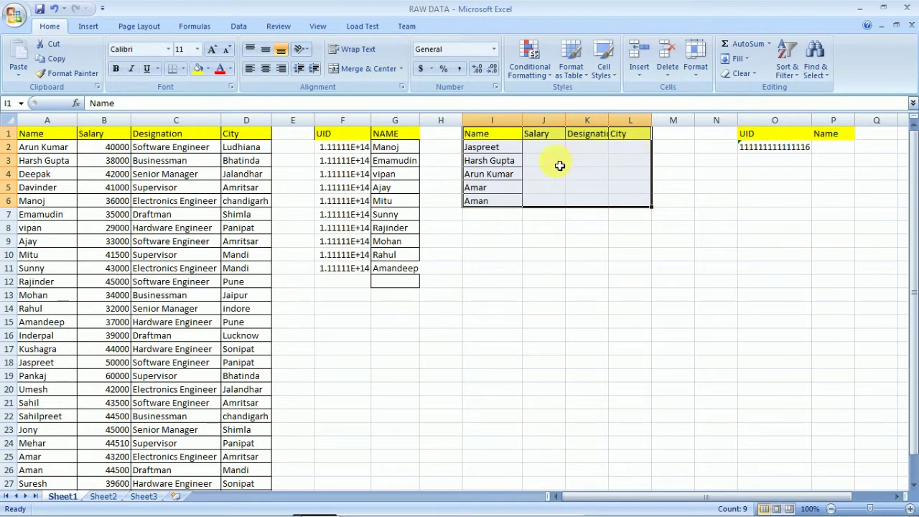
{"action": "left_click", "coordinate": [559, 166]}
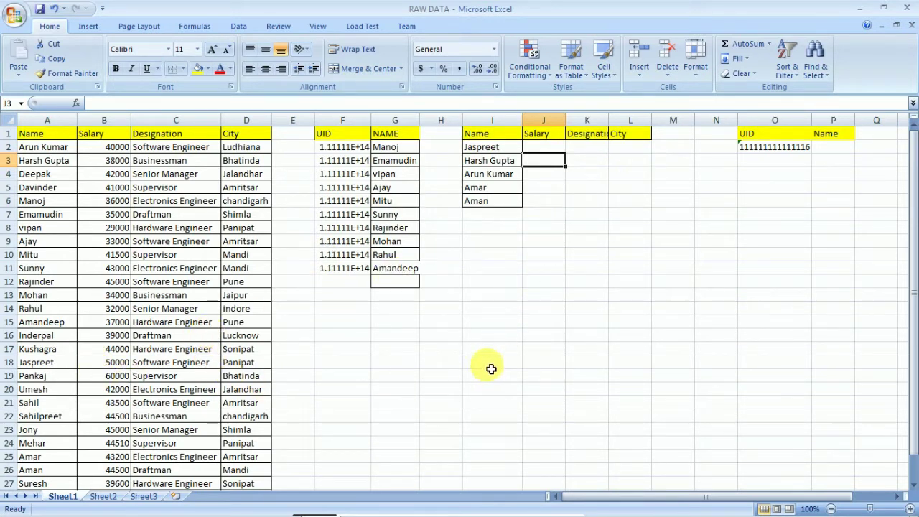
{"action": "left_click", "coordinate": [475, 311]}
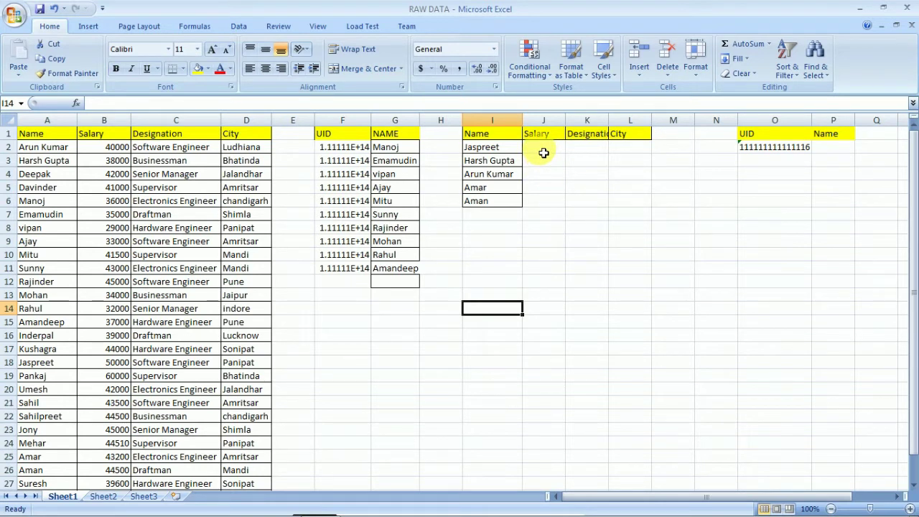
{"action": "left_click", "coordinate": [544, 152]}
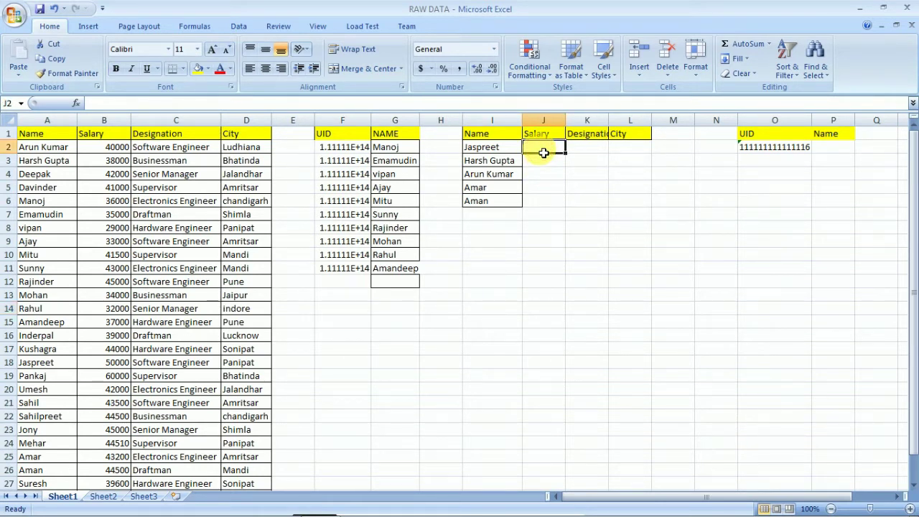
{"action": "left_click", "coordinate": [546, 203]}
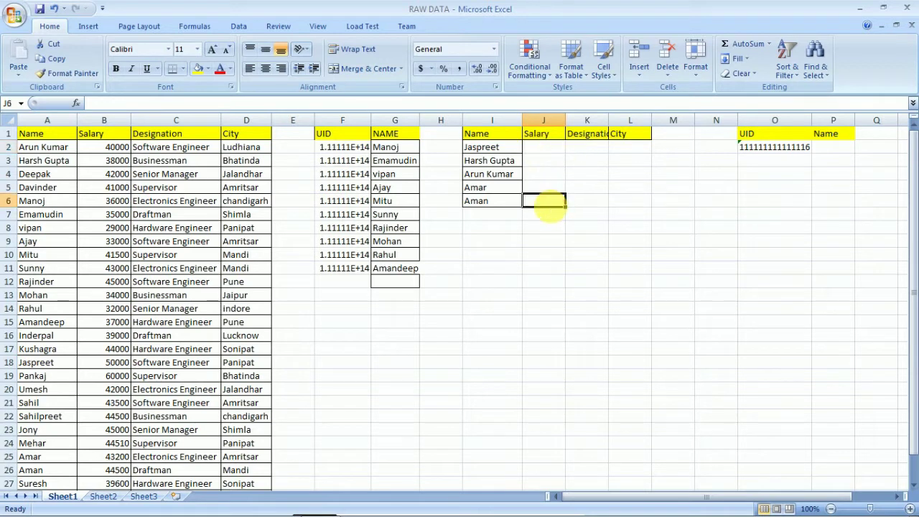
{"action": "left_click", "coordinate": [548, 152]}
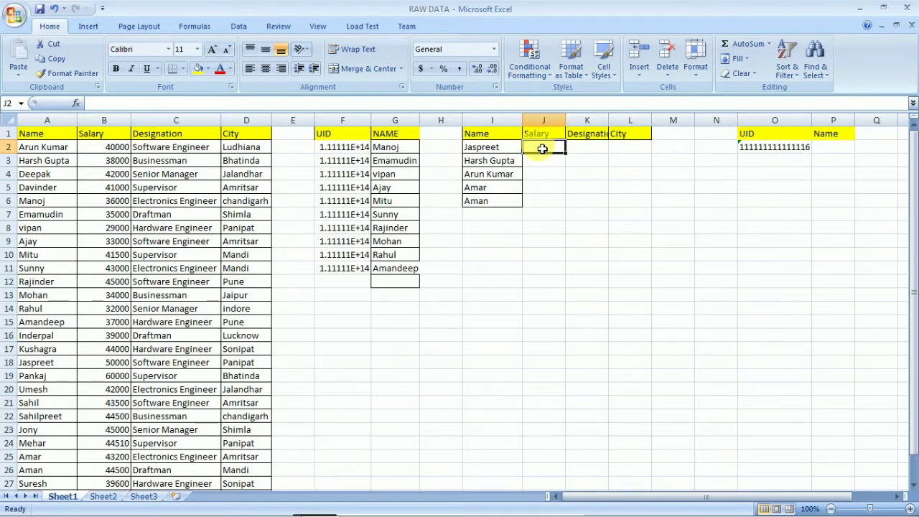
{"action": "left_click_drag", "start_coordinate": [496, 136], "coordinate": [502, 200]}
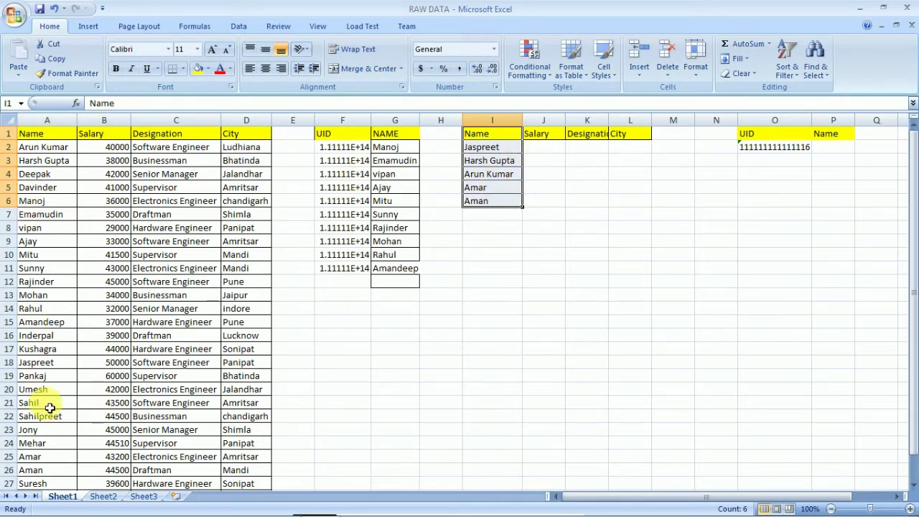
Start a VLOOKUP in J2 with column I as the lookup value.
{"action": "left_click", "coordinate": [563, 152]}
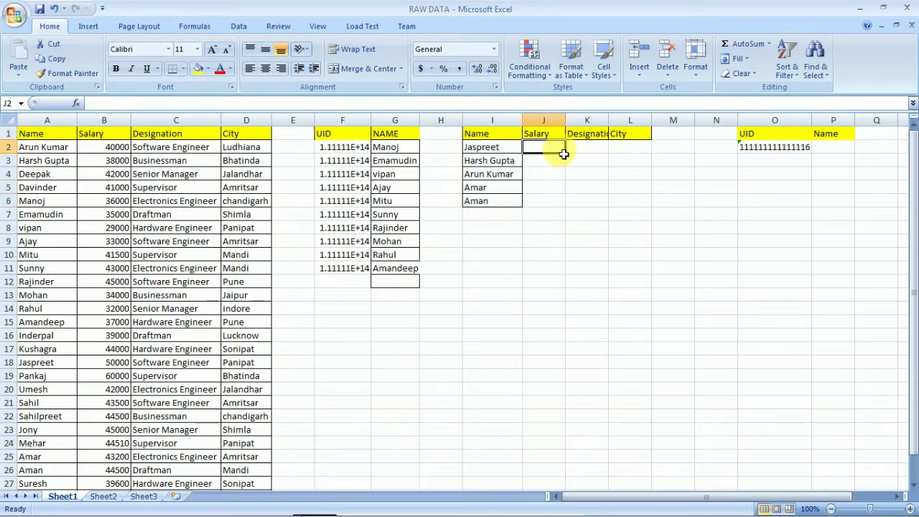
{"action": "type", "text": "=v"}
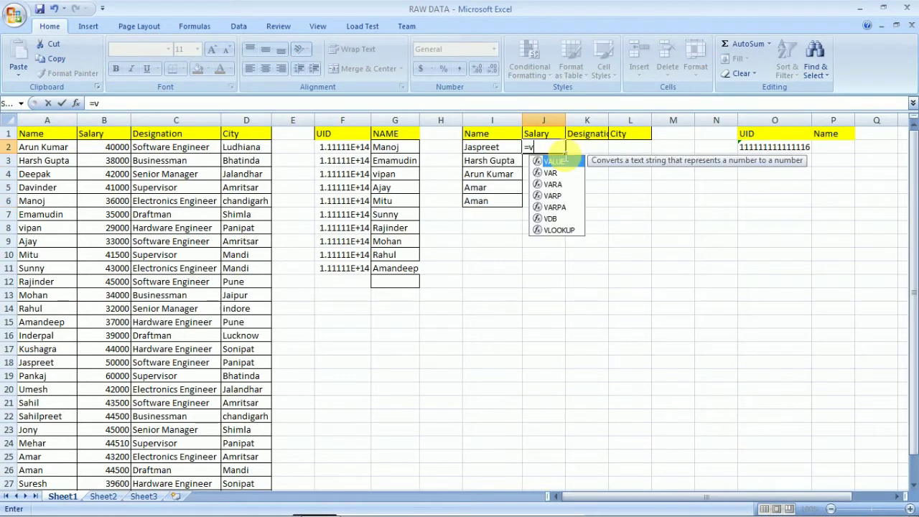
{"action": "type", "text": "lo"}
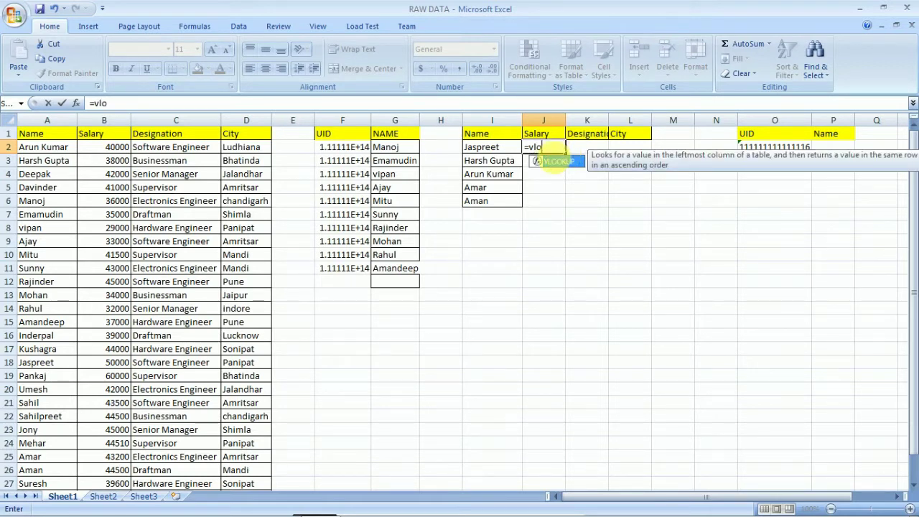
{"action": "double_click", "coordinate": [555, 162]}
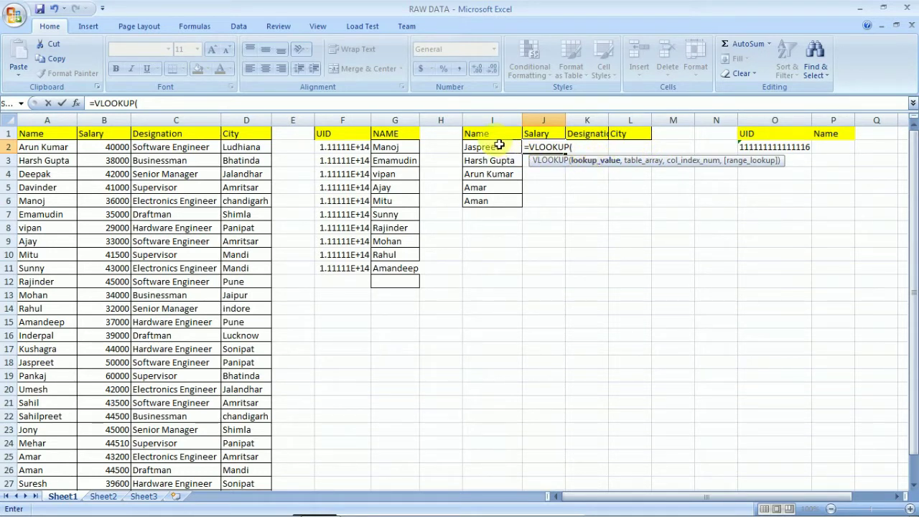
{"action": "left_click_drag", "start_coordinate": [499, 140], "coordinate": [500, 199]}
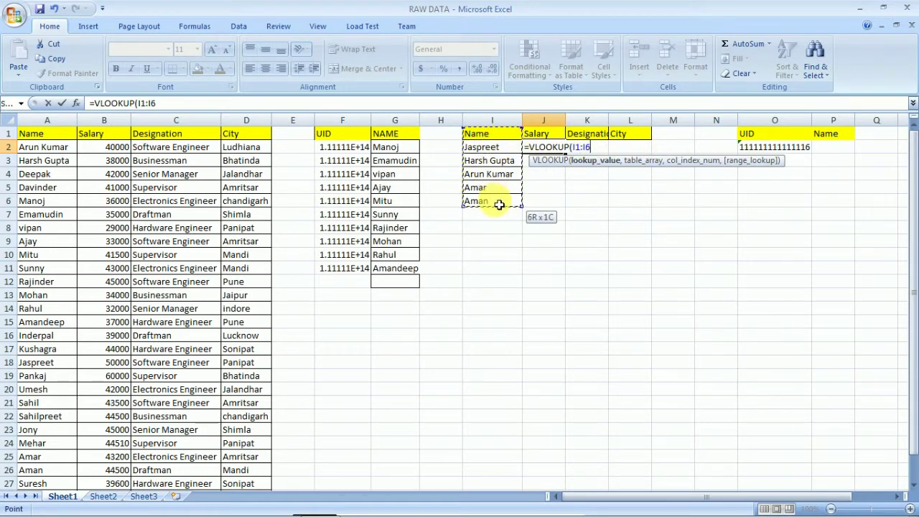
{"action": "left_click", "coordinate": [481, 120]}
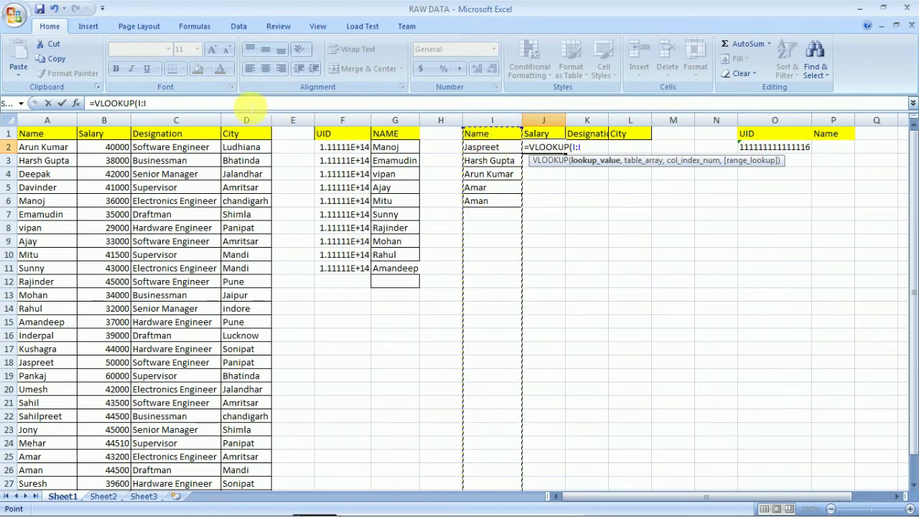
{"action": "left_click", "coordinate": [228, 105]}
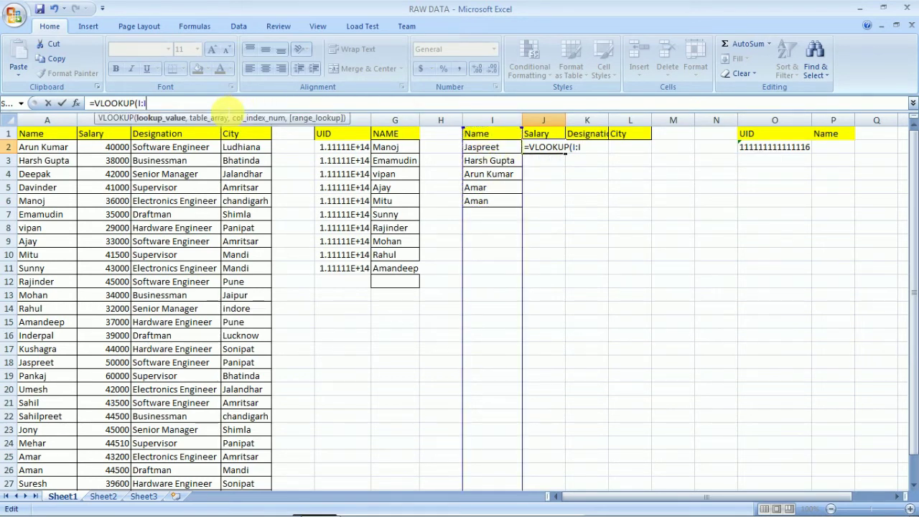
Complete J2 as =VLOOKUP(I:I,A:B,2,0), returning Jaspreet's salary 50000.
{"action": "type", "text": ","}
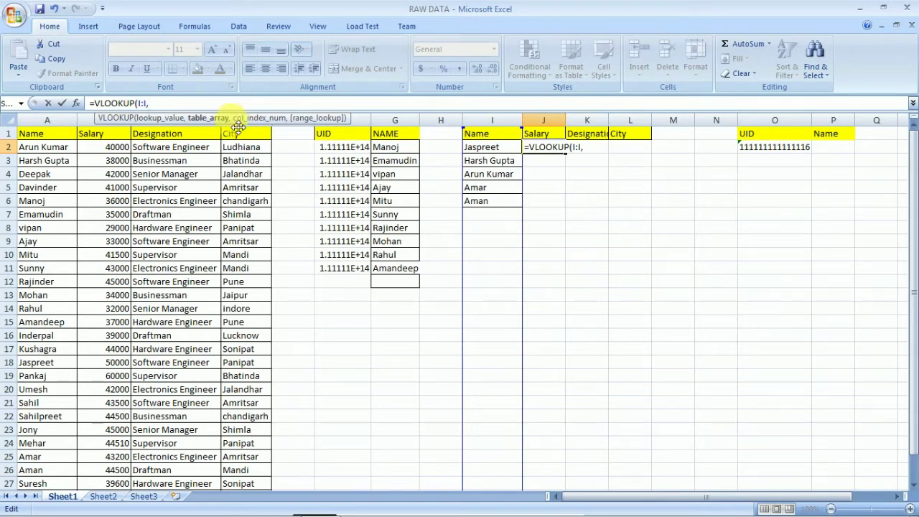
{"action": "left_click_drag", "start_coordinate": [106, 128], "coordinate": [304, 54]}
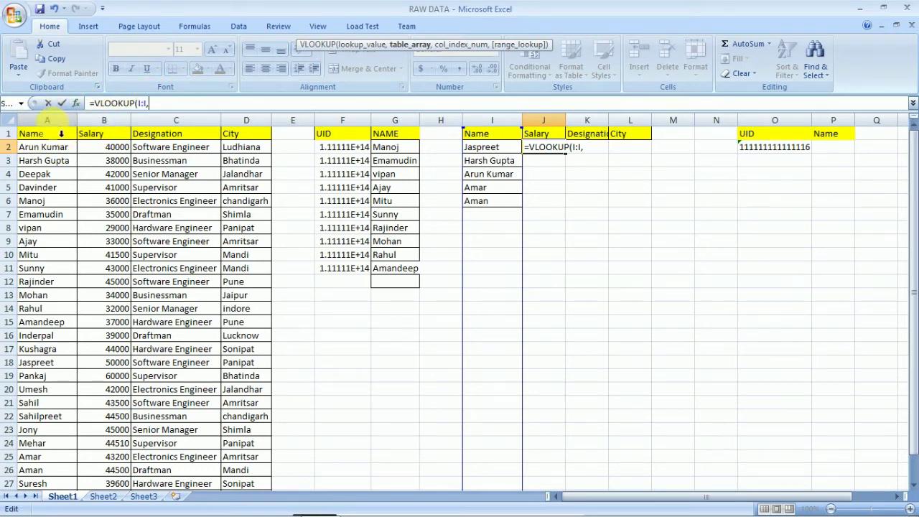
{"action": "left_click_drag", "start_coordinate": [56, 133], "coordinate": [106, 136]}
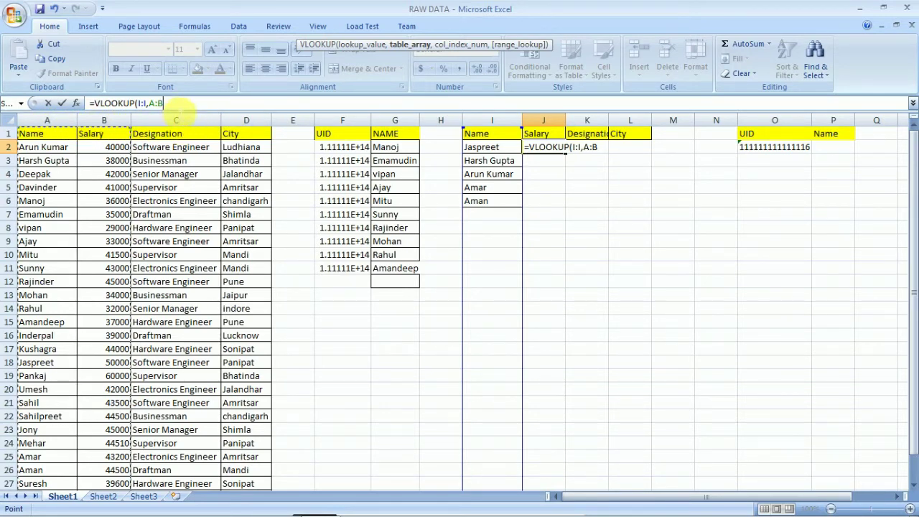
{"action": "type", "text": ",2"}
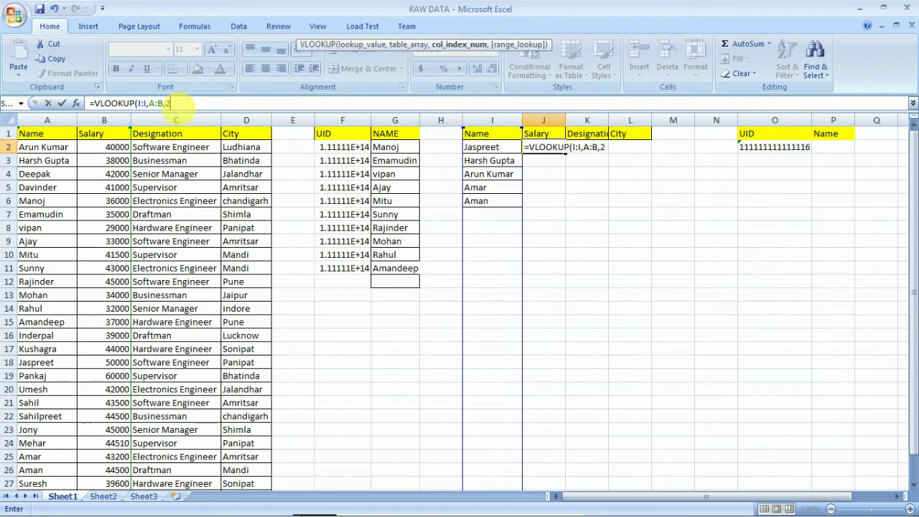
{"action": "type", "text": ",0"}
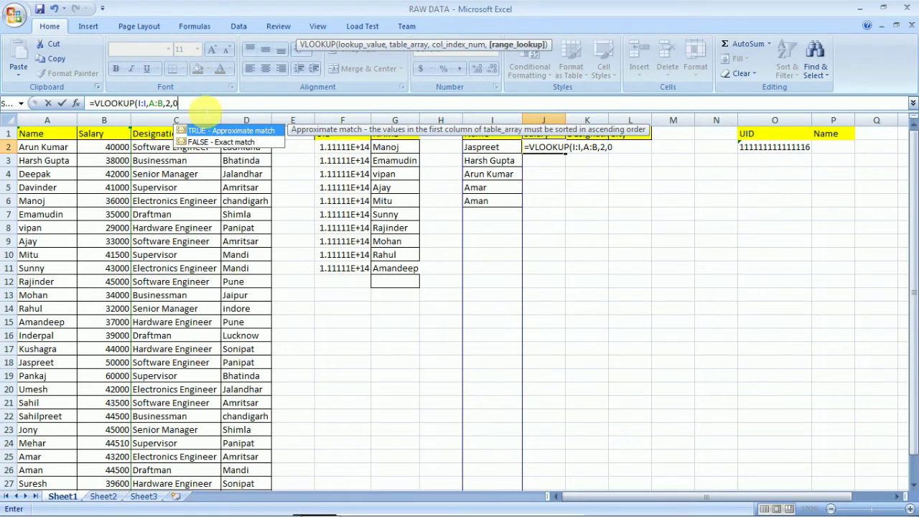
{"action": "type", "text": ")"}
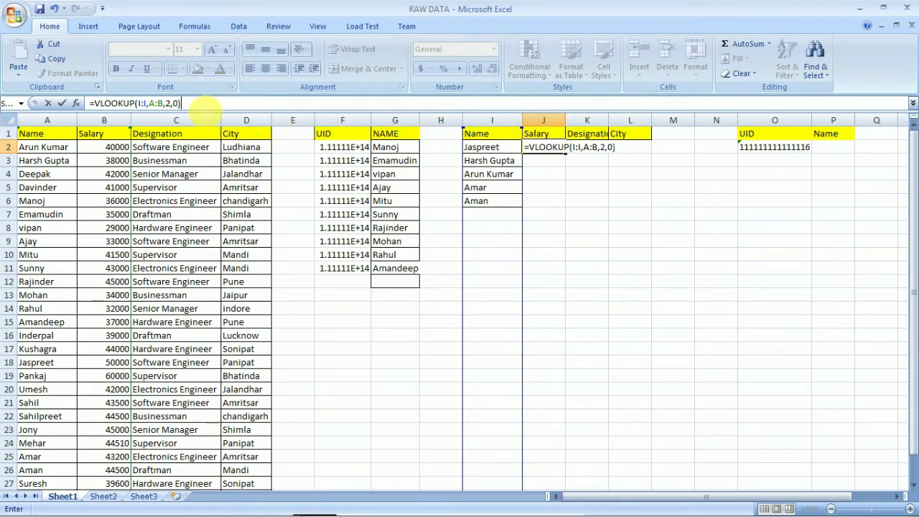
{"action": "key", "text": "Return"}
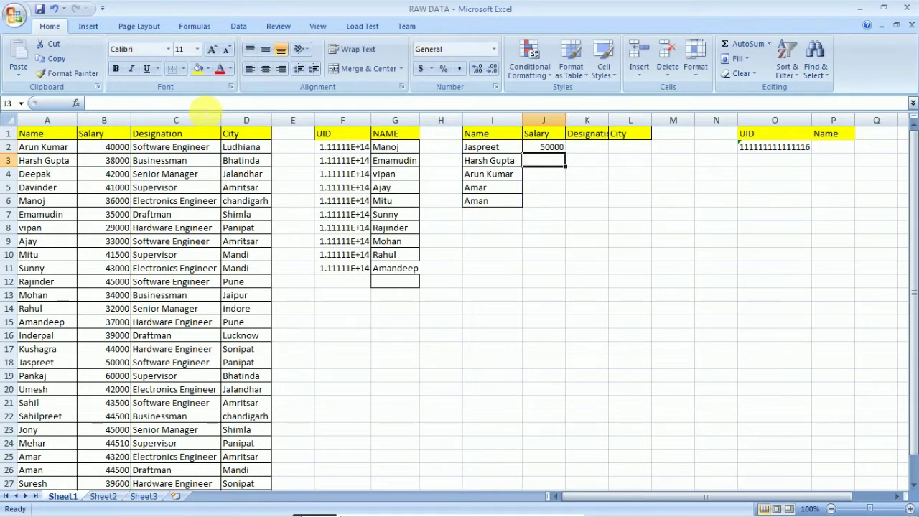
Fill J2's salary formula down to J6, showing 50000, 38000, 40000, 43200 and 44500.
{"action": "left_click", "coordinate": [549, 147]}
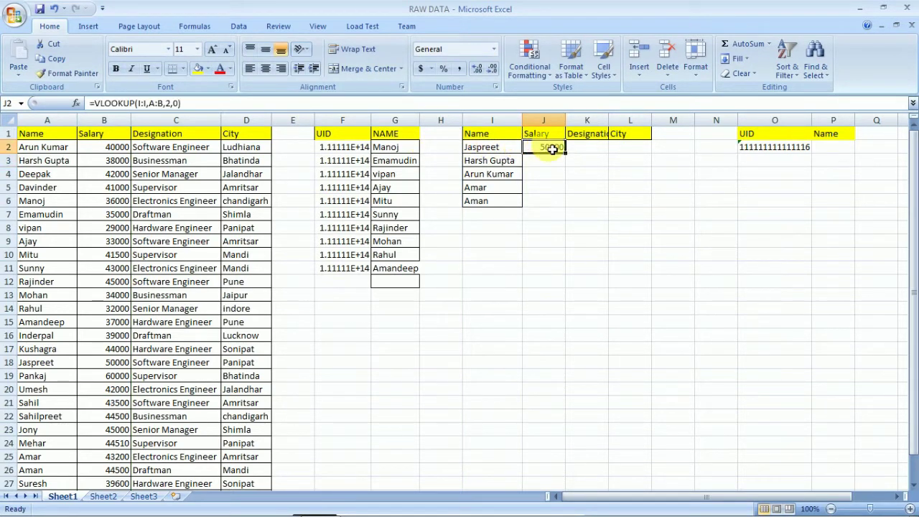
{"action": "left_click_drag", "start_coordinate": [571, 159], "coordinate": [567, 209]}
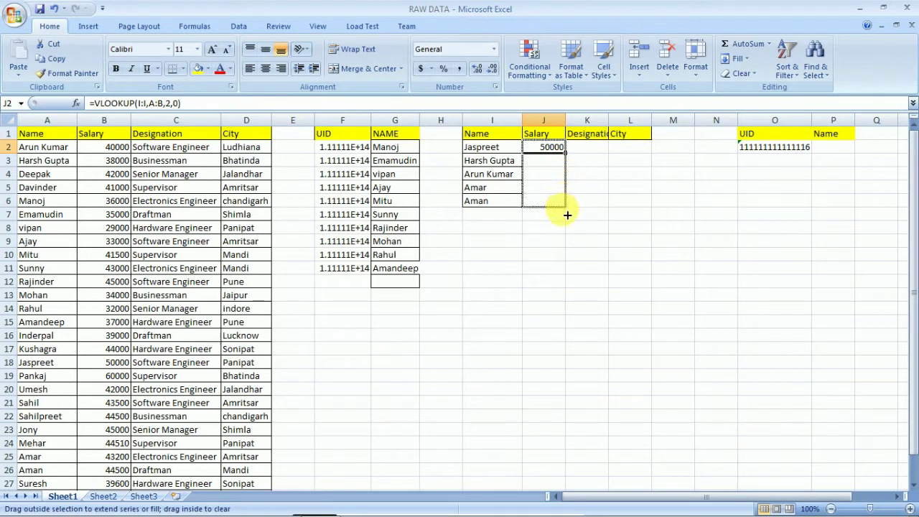
{"action": "left_click", "coordinate": [551, 265]}
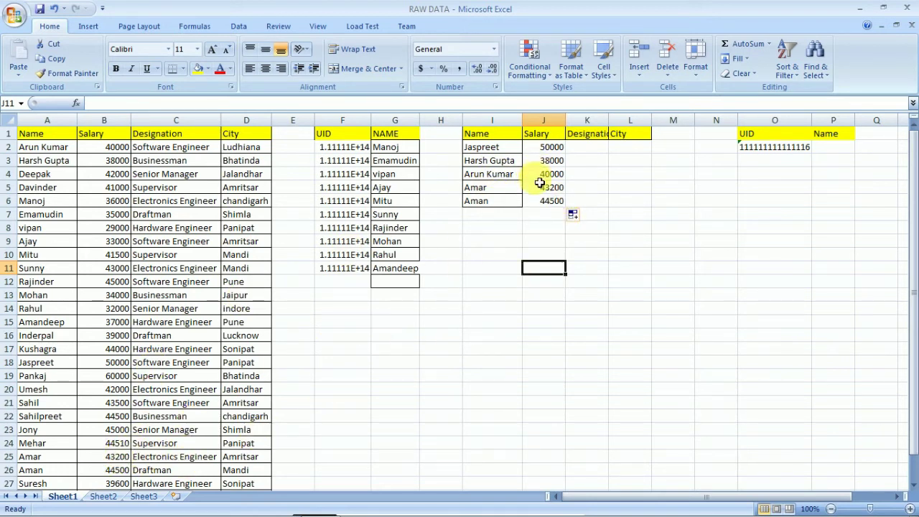
{"action": "left_click", "coordinate": [587, 153]}
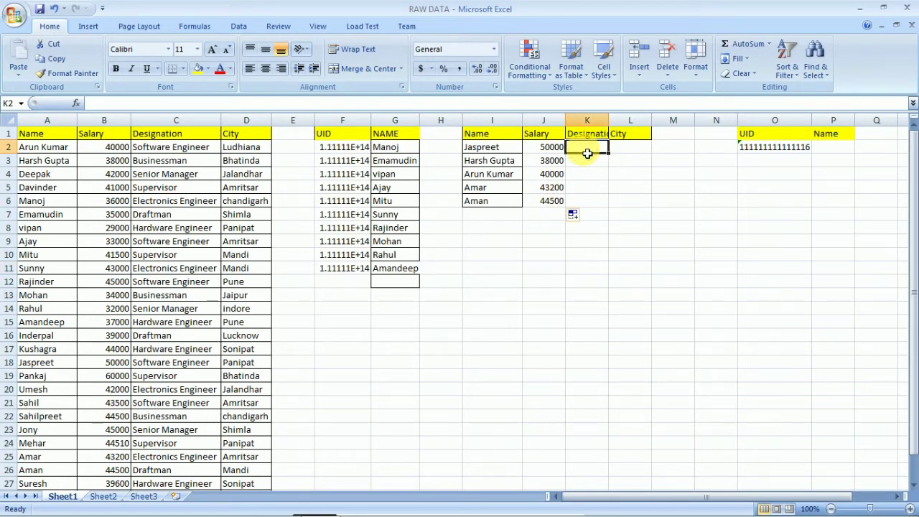
Enter =VLOOKUP(I:I,A:D,3,0) in K2 so it returns Software Engineer.
{"action": "type", "text": "=v"}
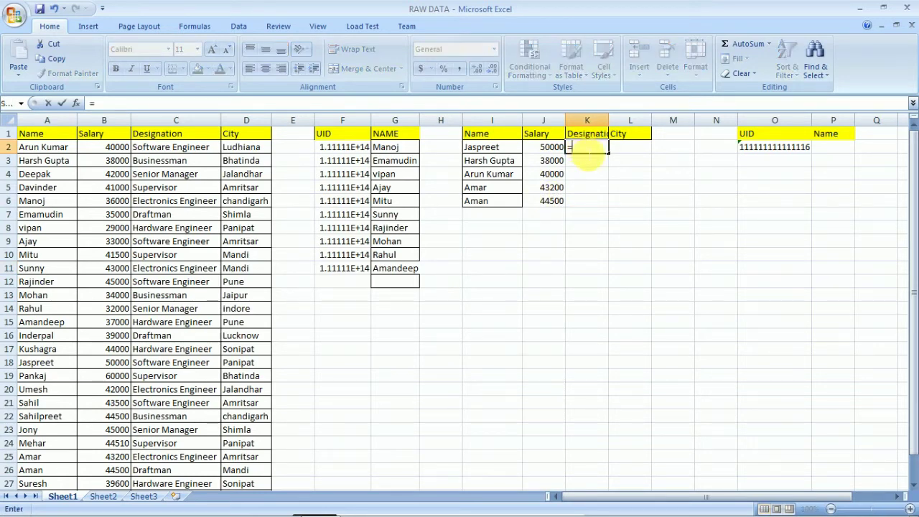
{"action": "type", "text": "lo"}
{"action": "double_click", "coordinate": [589, 159]}
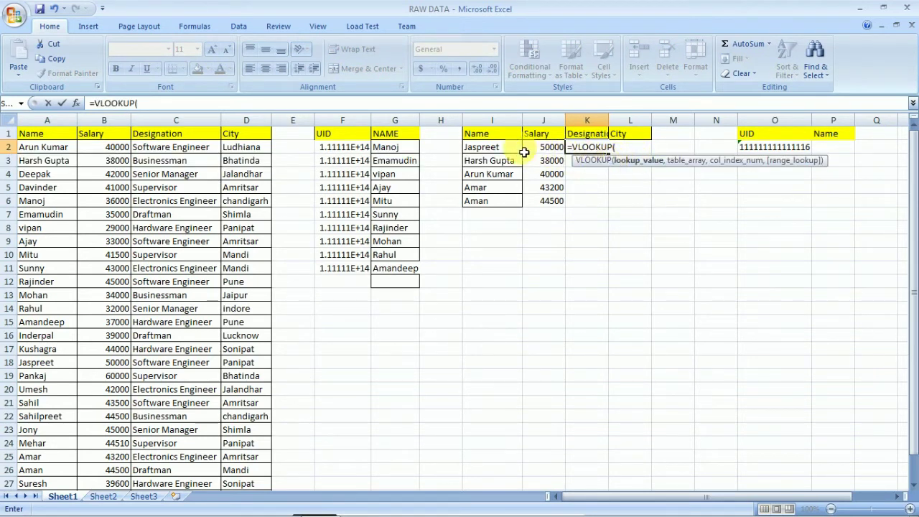
{"action": "left_click_drag", "start_coordinate": [500, 138], "coordinate": [497, 215]}
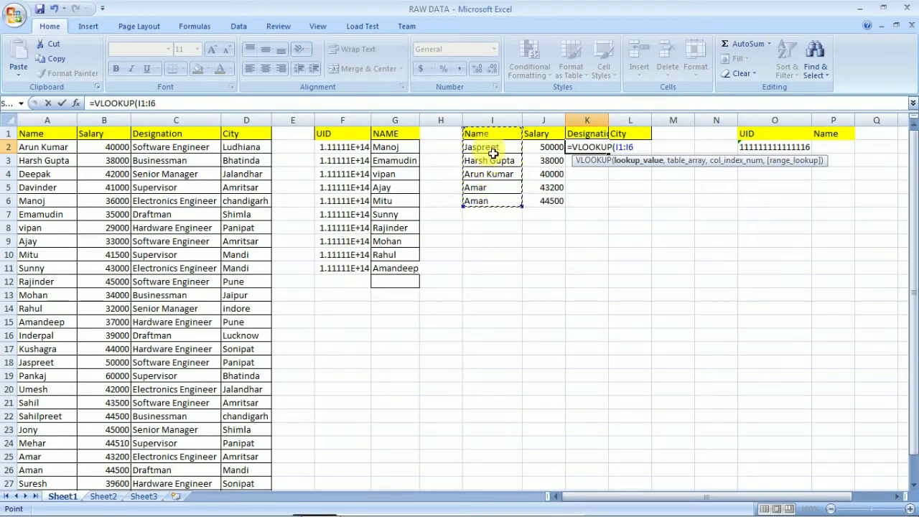
{"action": "left_click", "coordinate": [492, 120]}
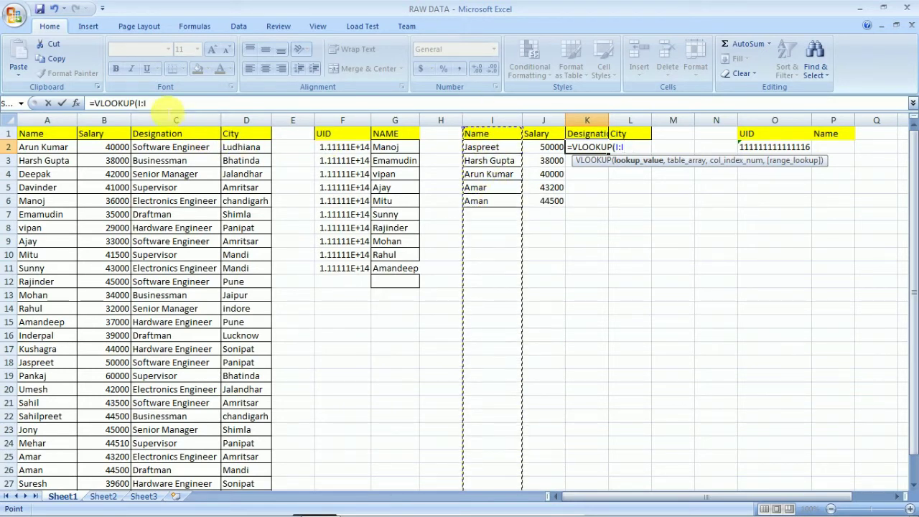
{"action": "left_click", "coordinate": [147, 103]}
{"action": "type", "text": ","}
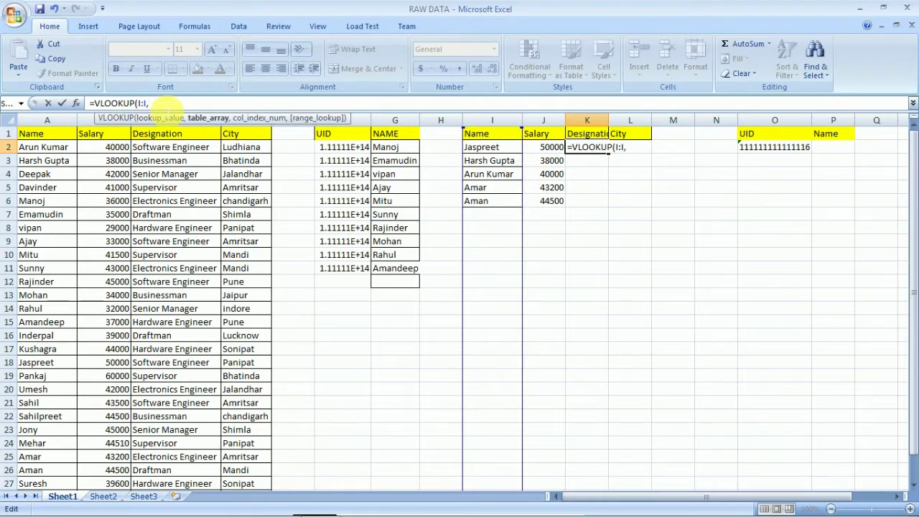
{"action": "left_click_drag", "start_coordinate": [102, 126], "coordinate": [210, 70]}
{"action": "left_click", "coordinate": [69, 122]}
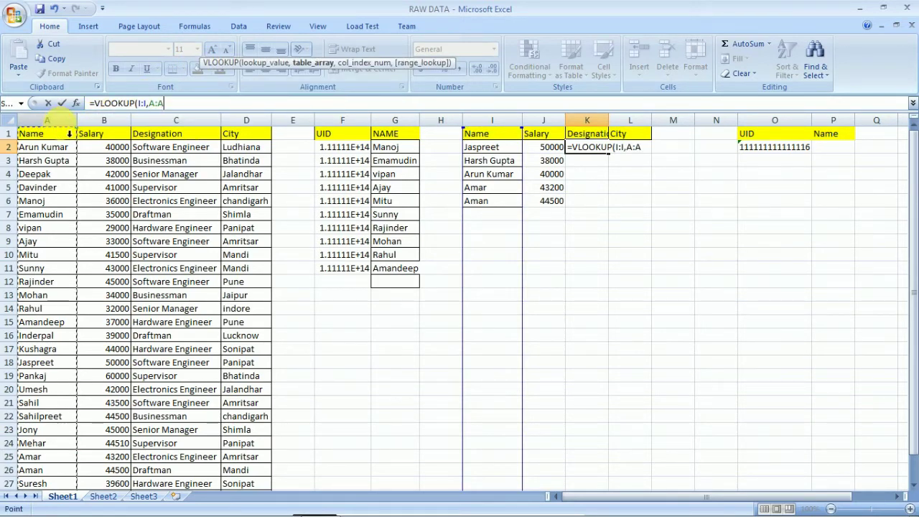
{"action": "left_click_drag", "start_coordinate": [69, 134], "coordinate": [234, 151]}
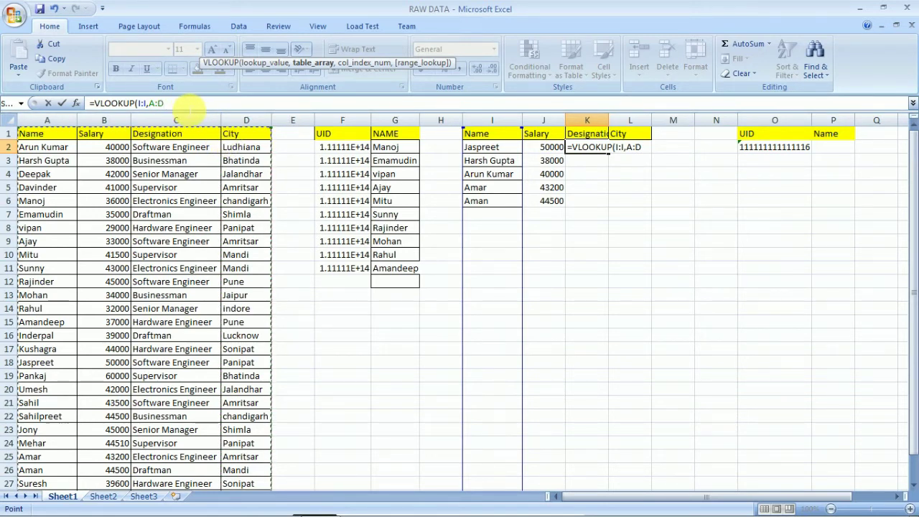
{"action": "type", "text": ",3"}
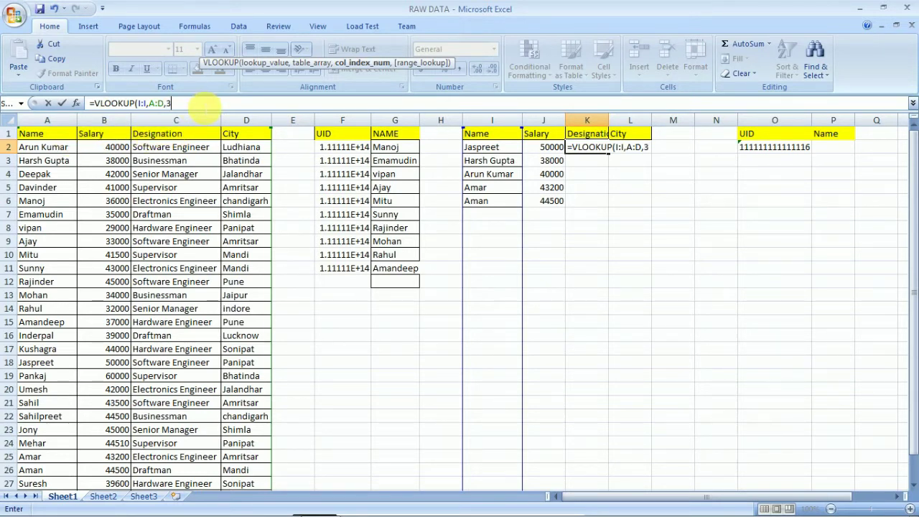
{"action": "type", "text": ",0"}
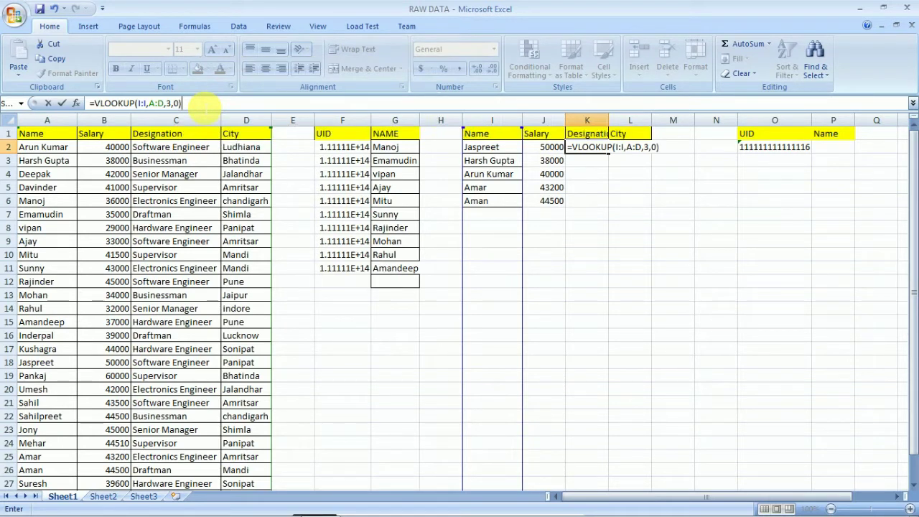
{"action": "key", "text": "Return"}
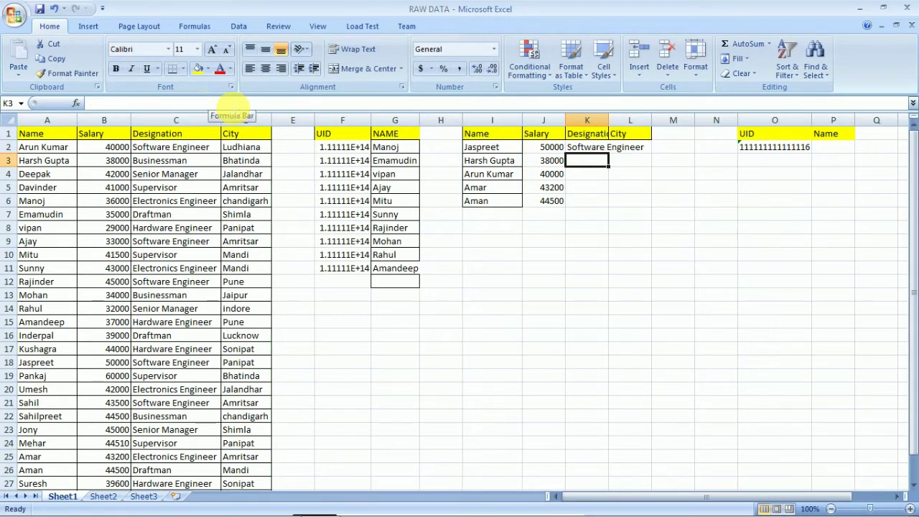
Fill K2's designation formula down to K6 and widen column K to fit.
{"action": "left_click", "coordinate": [589, 147]}
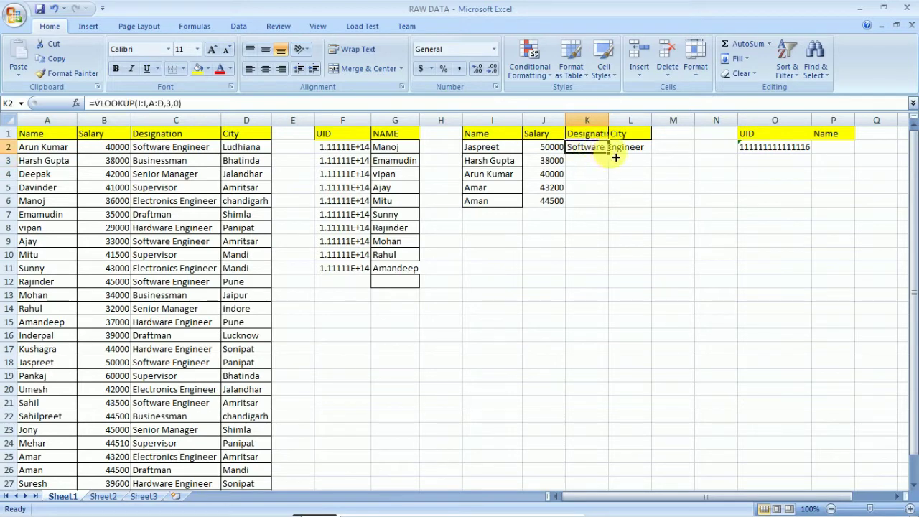
{"action": "left_click_drag", "start_coordinate": [608, 153], "coordinate": [610, 206]}
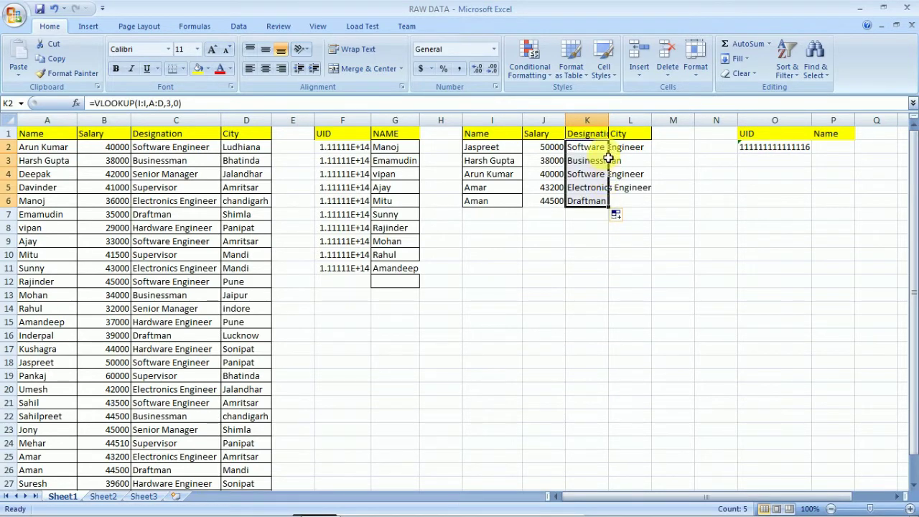
{"action": "left_click_drag", "start_coordinate": [609, 120], "coordinate": [659, 130]}
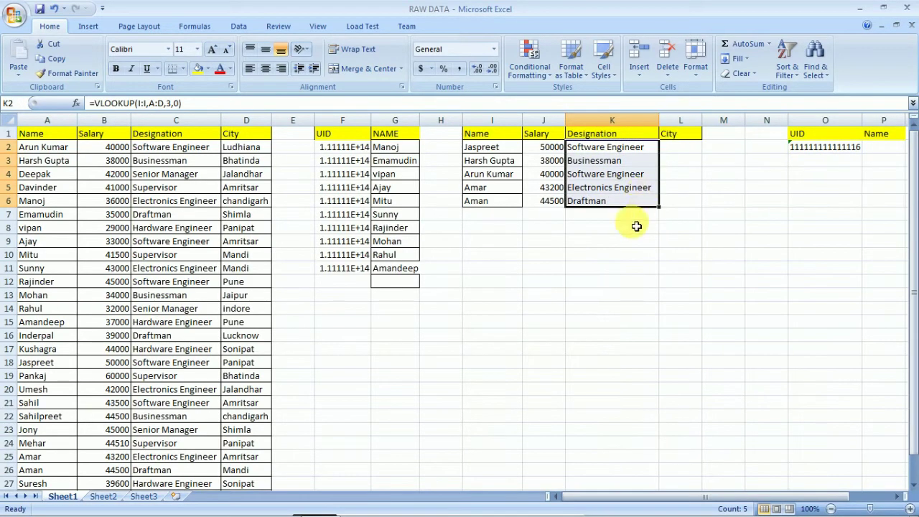
{"action": "left_click", "coordinate": [637, 227]}
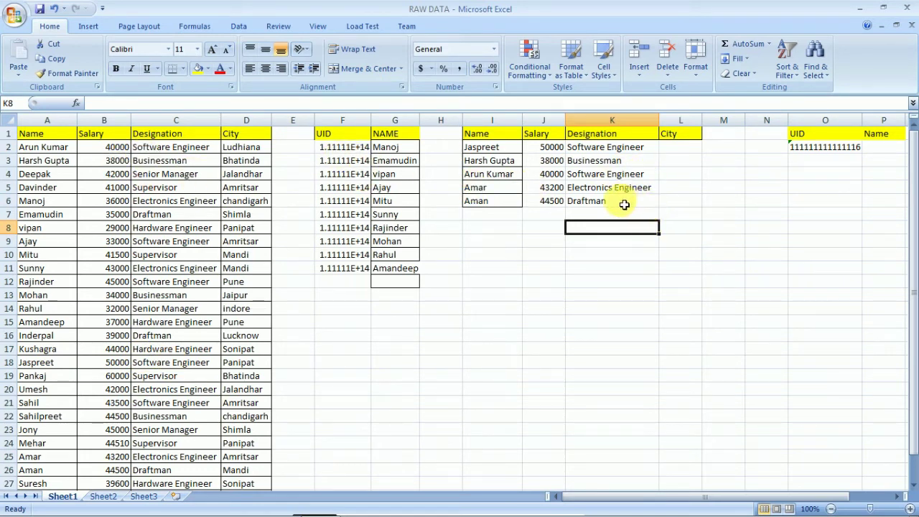
Start a VLOOKUP in L2 using column I as the lookup value, checking the function help.
{"action": "left_click", "coordinate": [683, 149]}
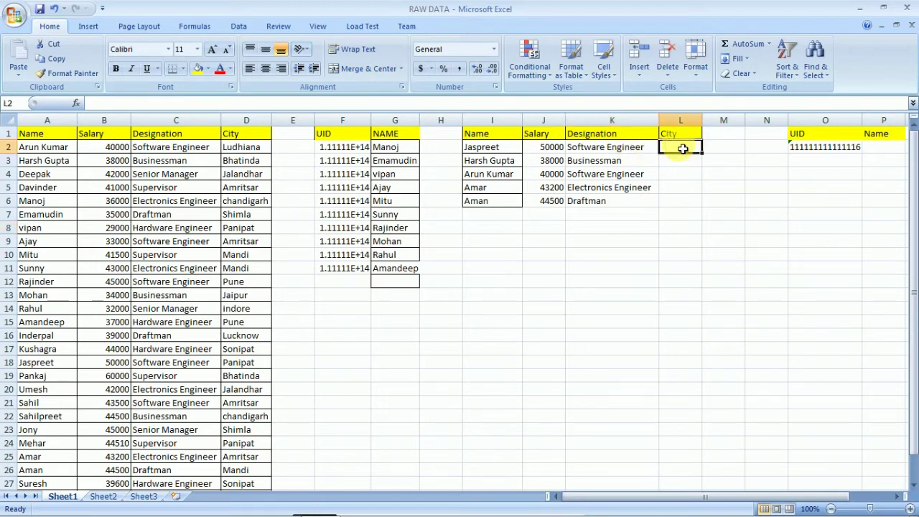
{"action": "type", "text": "=v"}
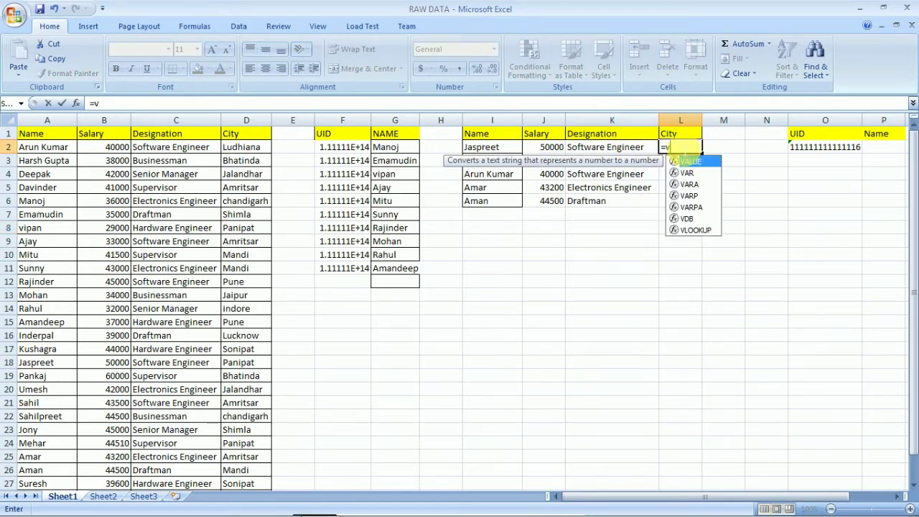
{"action": "type", "text": "lo"}
{"action": "key", "text": "Tab"}
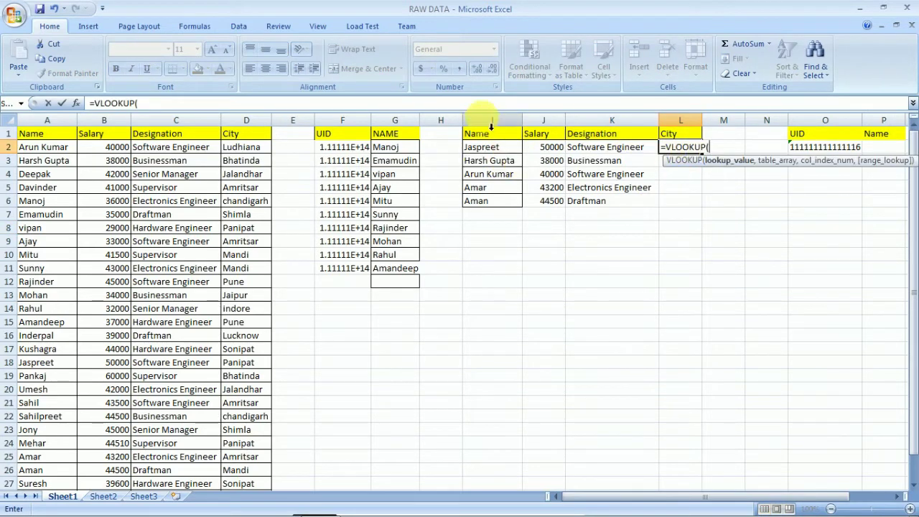
{"action": "left_click", "coordinate": [479, 120]}
{"action": "left_click", "coordinate": [374, 105]}
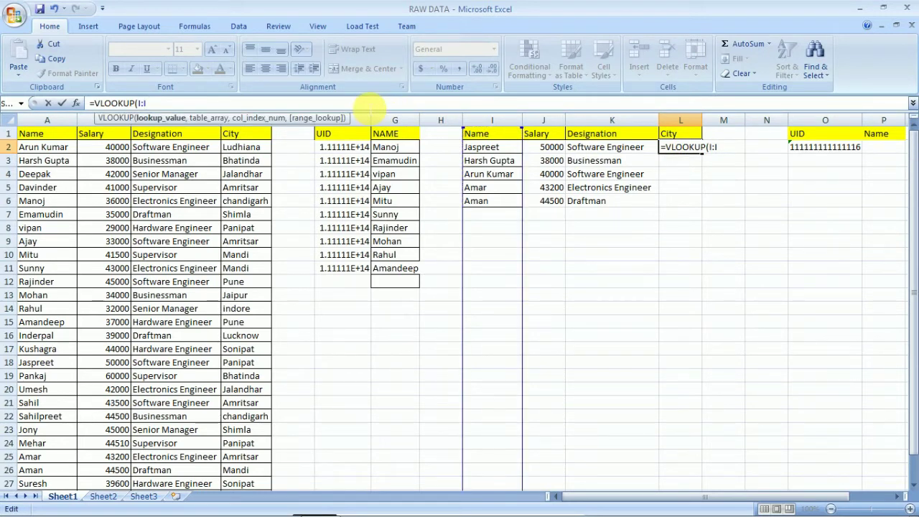
{"action": "type", "text": ","}
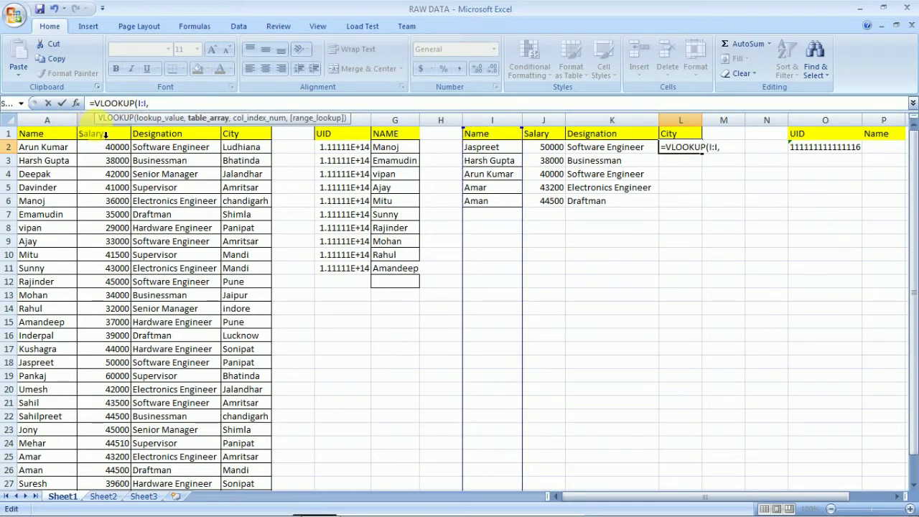
{"action": "left_click", "coordinate": [108, 117]}
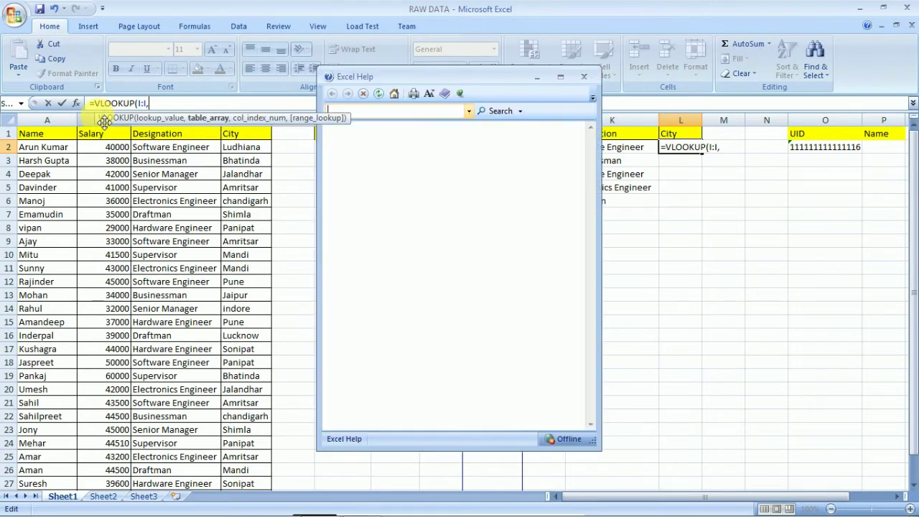
{"action": "left_click", "coordinate": [581, 77]}
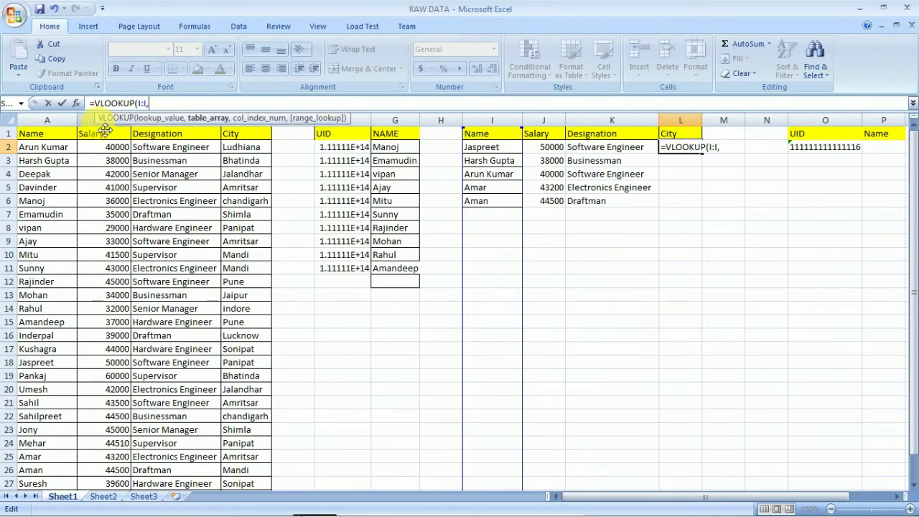
Finish L2 as =VLOOKUP(I:I,A:D,4,0) and fill it down to L6 for the cities.
{"action": "left_click", "coordinate": [72, 132]}
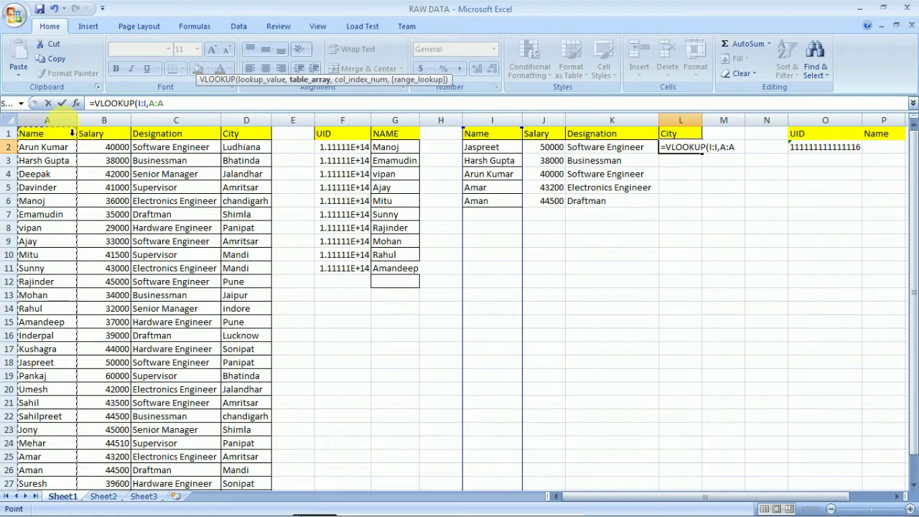
{"action": "left_click_drag", "start_coordinate": [72, 133], "coordinate": [273, 120]}
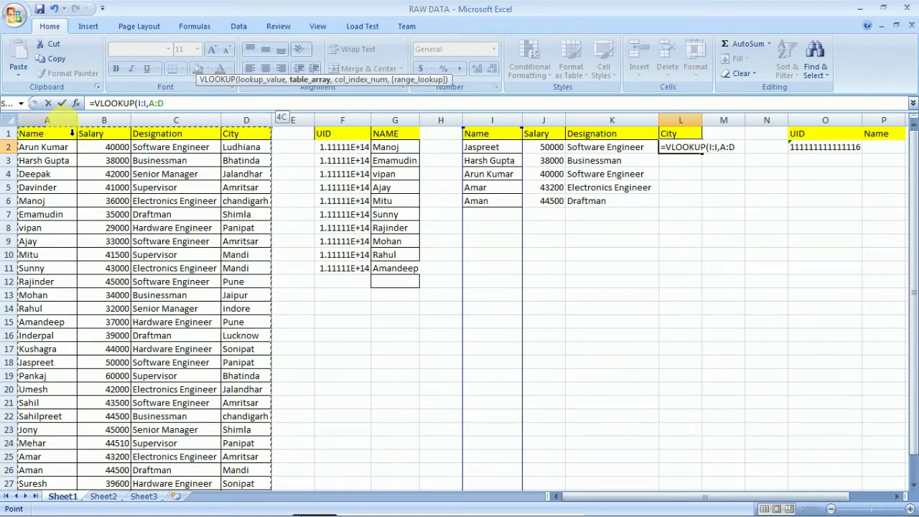
{"action": "type", "text": ",4"}
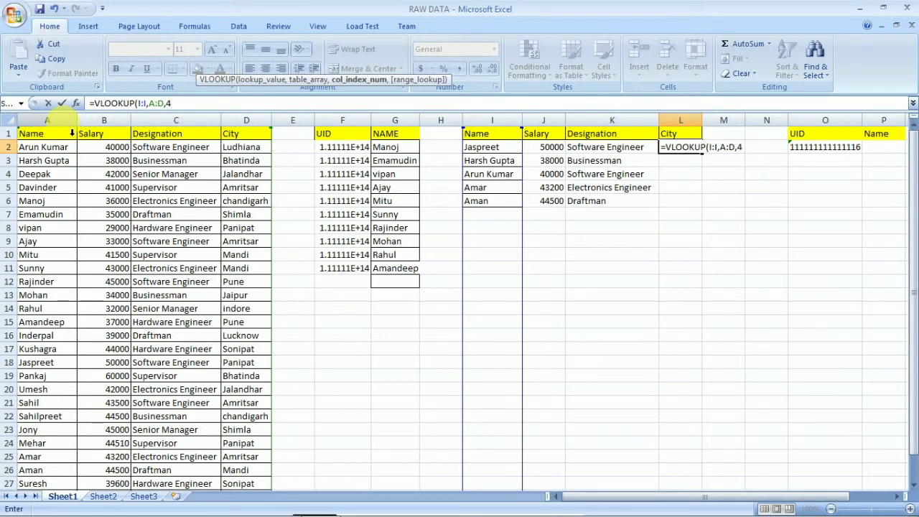
{"action": "type", "text": ",0"}
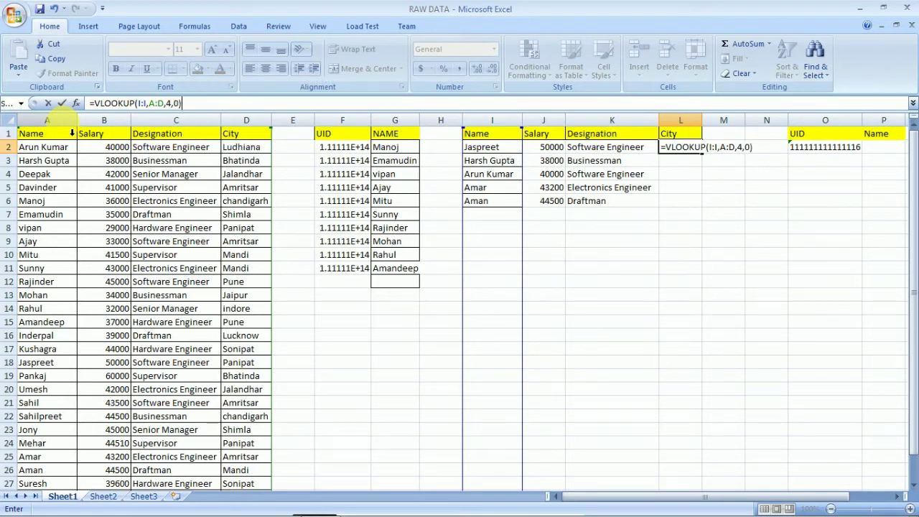
{"action": "key", "text": "Return"}
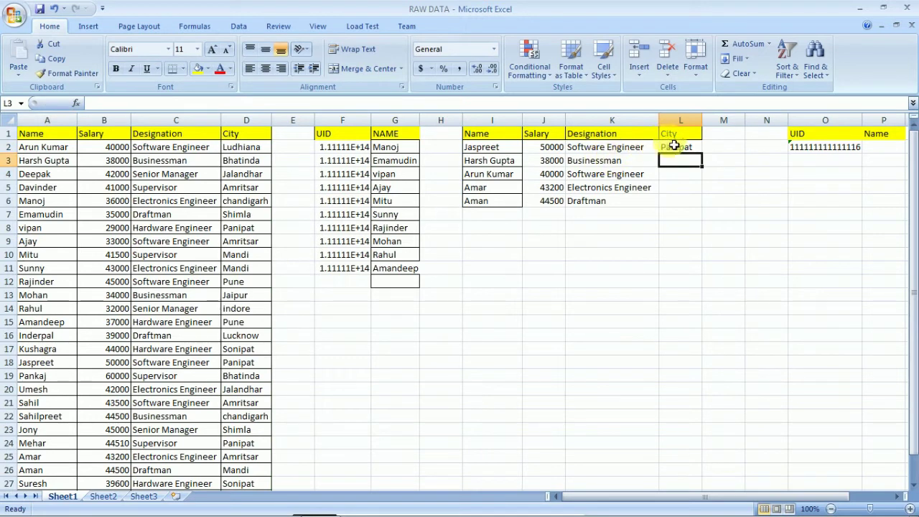
{"action": "left_click", "coordinate": [675, 147]}
{"action": "left_click_drag", "start_coordinate": [703, 153], "coordinate": [703, 210]}
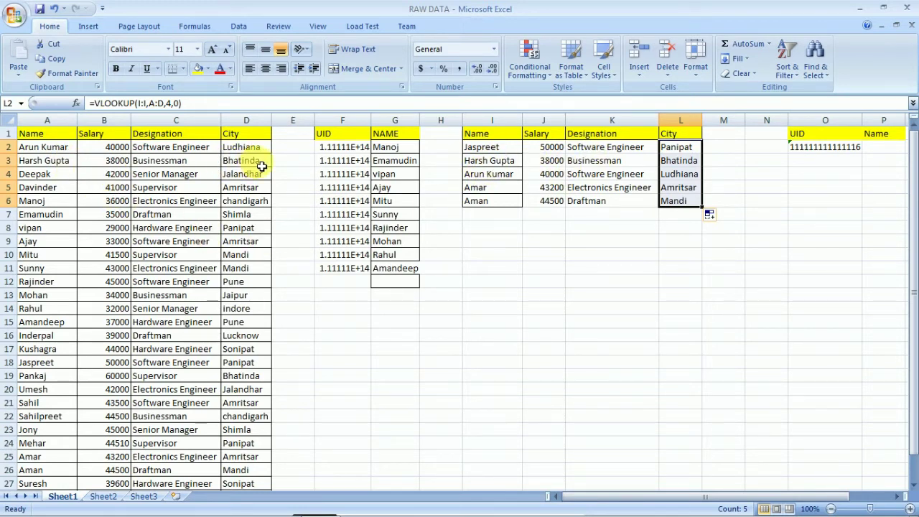
{"action": "left_click", "coordinate": [718, 268]}
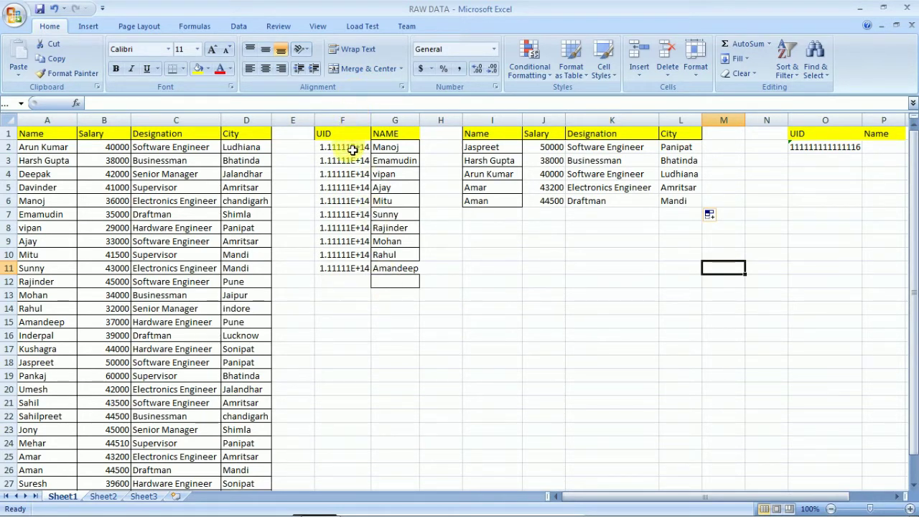
Widen column F and edit the UID in F2 in the formula bar.
{"action": "left_click_drag", "start_coordinate": [372, 120], "coordinate": [390, 120]}
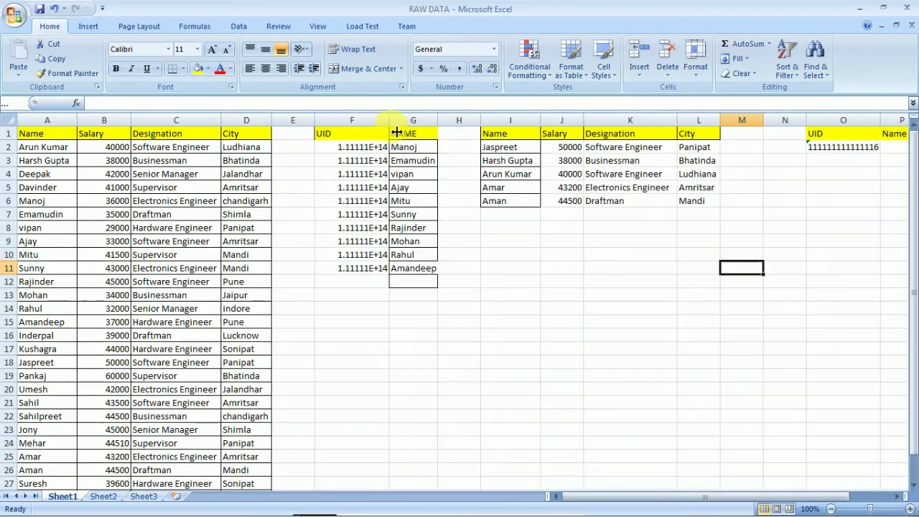
{"action": "left_click", "coordinate": [361, 153]}
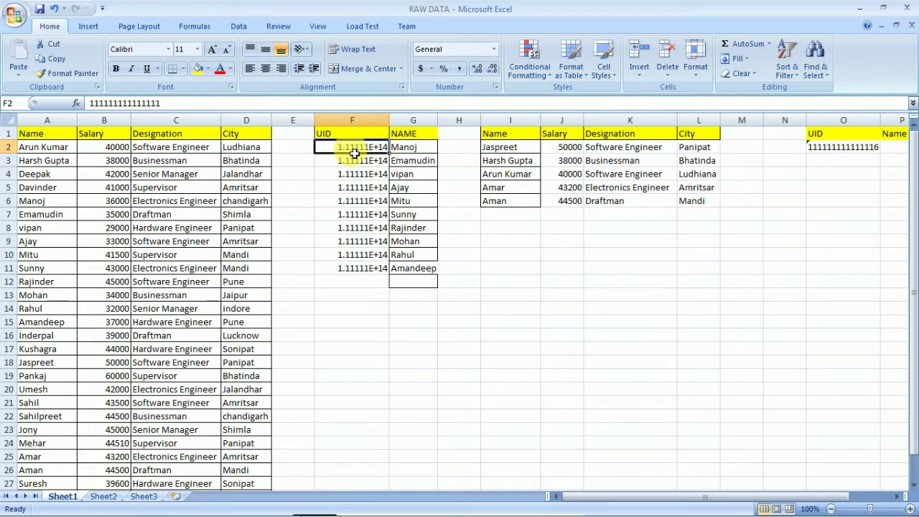
{"action": "left_click", "coordinate": [232, 103]}
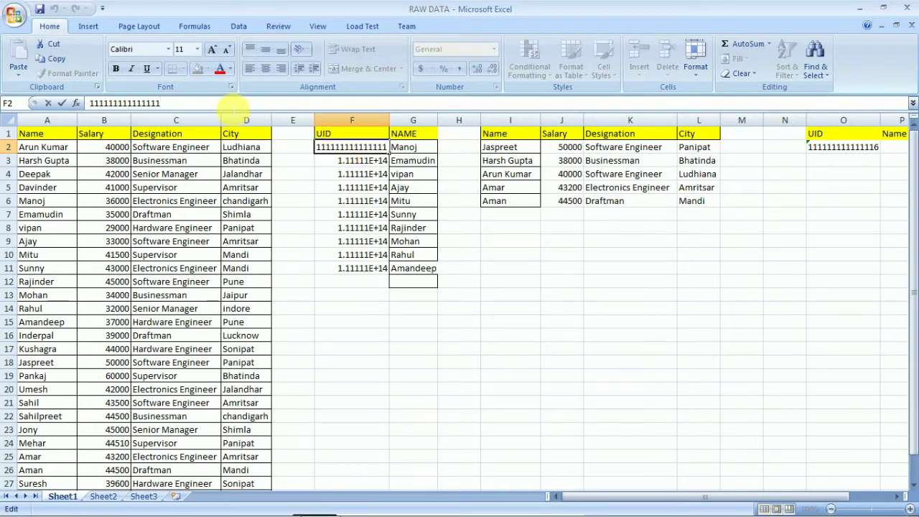
{"action": "type", "text": "2"}
{"action": "left_click", "coordinate": [603, 372]}
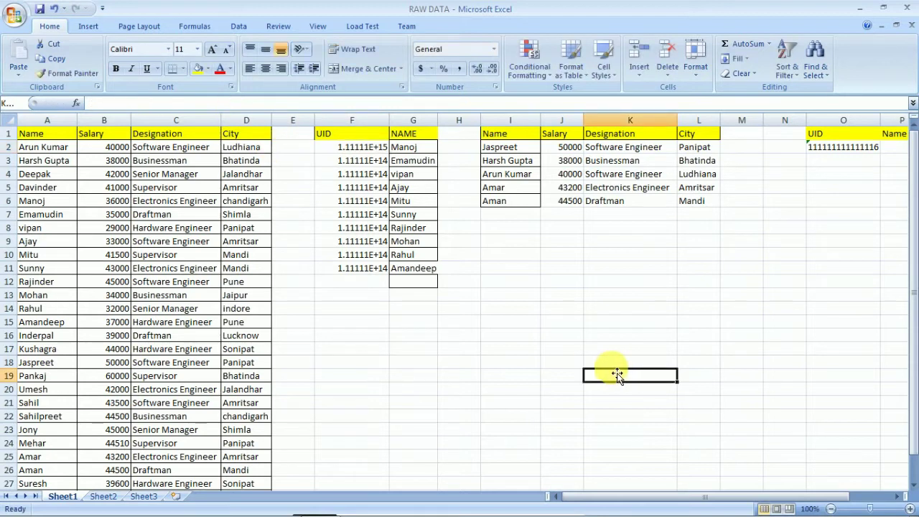
{"action": "left_click", "coordinate": [374, 147]}
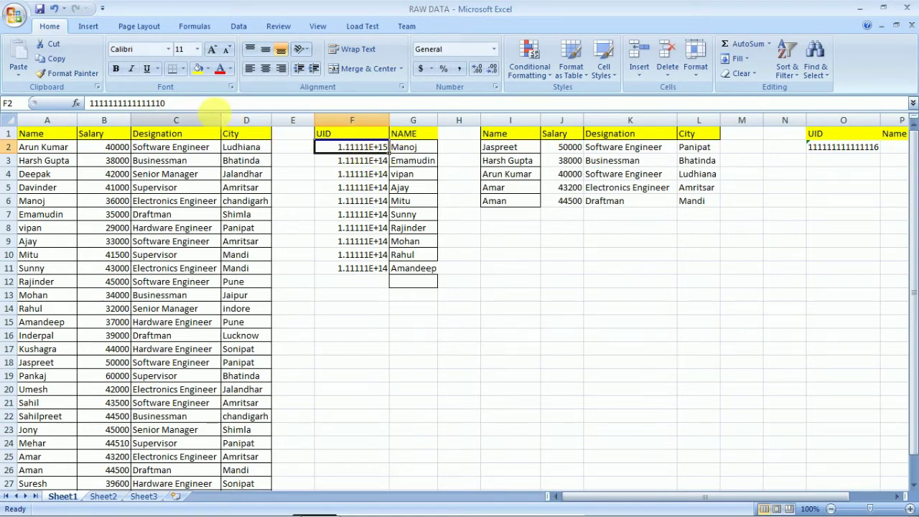
Test F2's UID as text, widen column F more, then restore it as a number (1.11111E+15).
{"action": "left_click", "coordinate": [214, 106]}
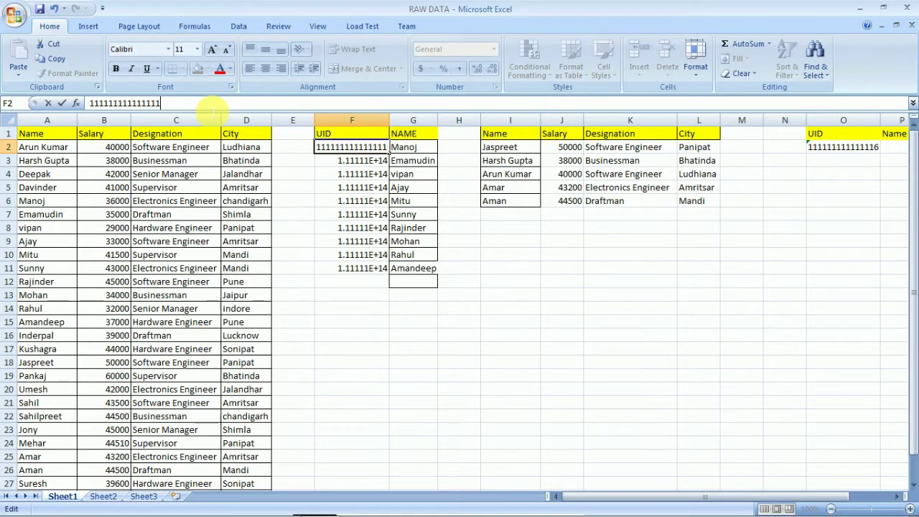
{"action": "type", "text": "2"}
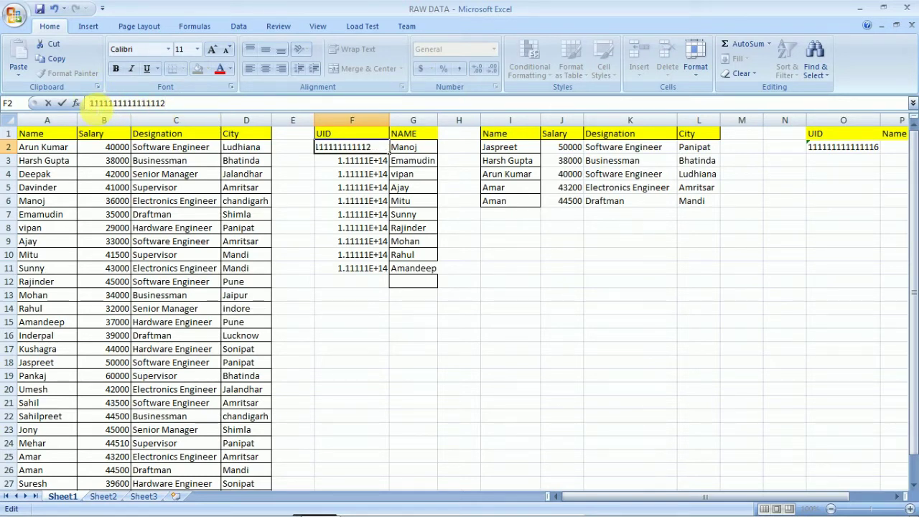
{"action": "left_click", "coordinate": [547, 417]}
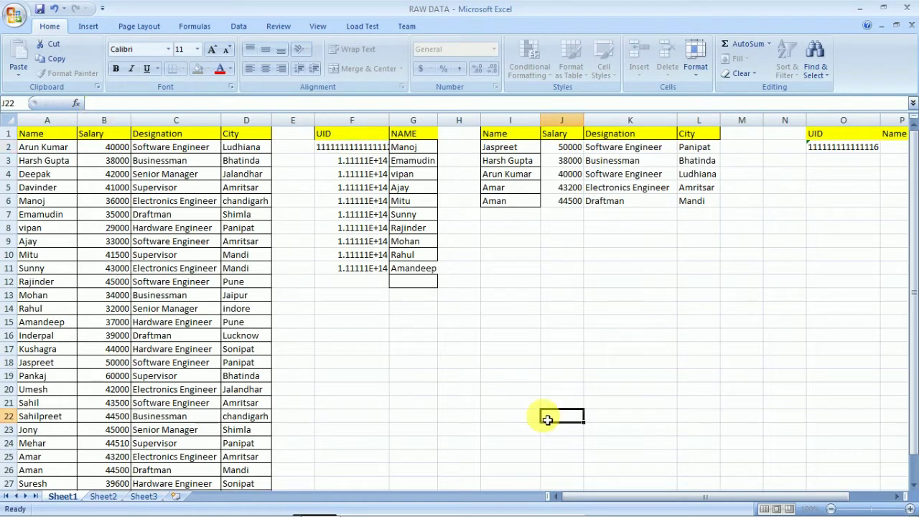
{"action": "left_click", "coordinate": [370, 147]}
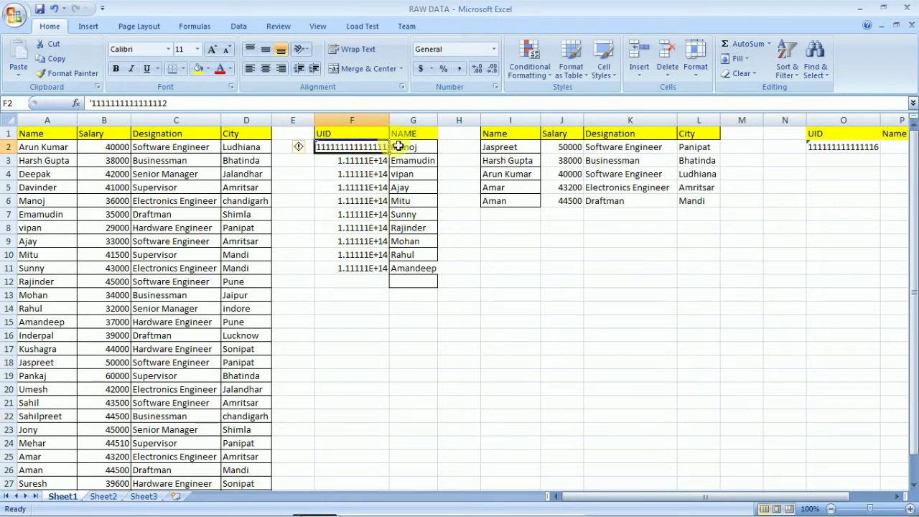
{"action": "left_click_drag", "start_coordinate": [389, 120], "coordinate": [402, 120]}
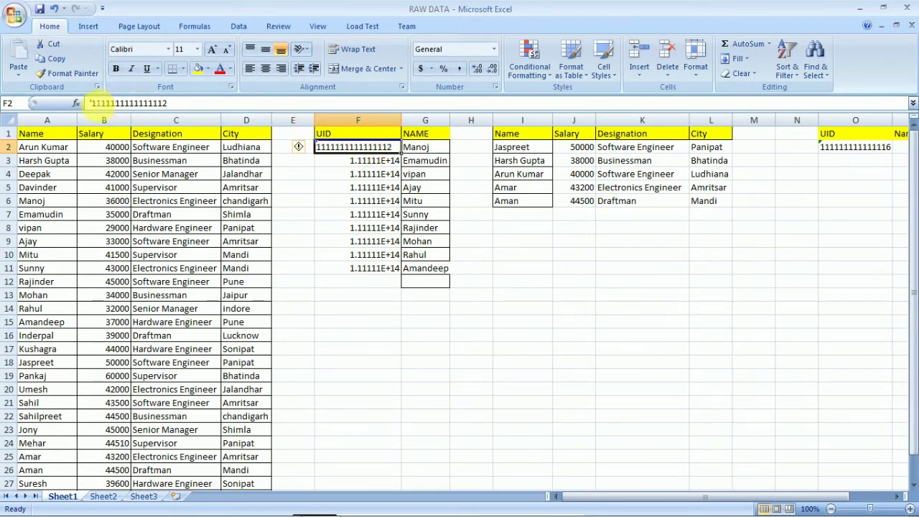
{"action": "left_click", "coordinate": [97, 103]}
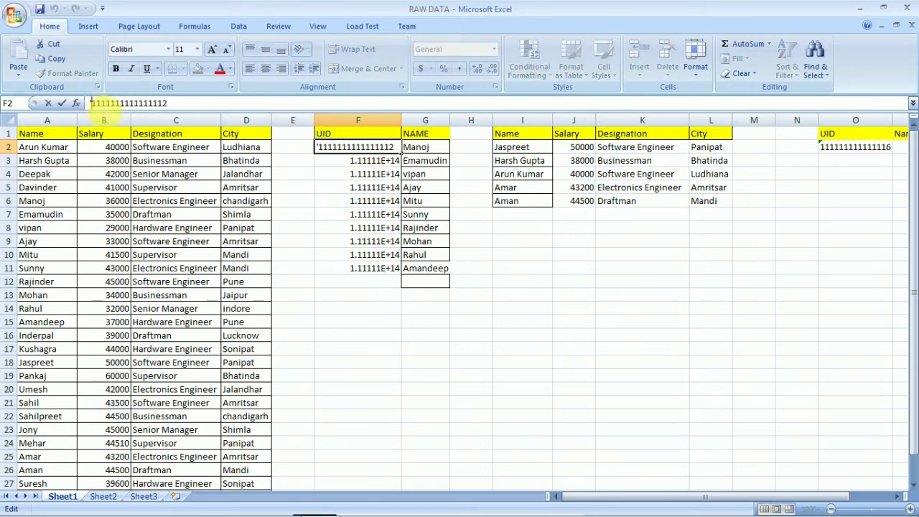
{"action": "key", "text": "BackSpace"}
{"action": "left_click", "coordinate": [406, 402]}
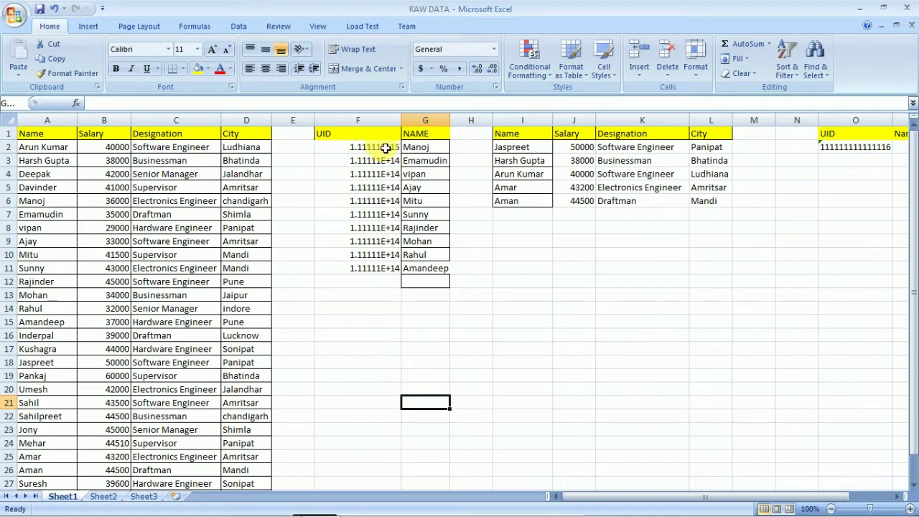
Format the UIDs in F2:F11 as Number with 0 decimal places.
{"action": "left_click_drag", "start_coordinate": [386, 147], "coordinate": [374, 268]}
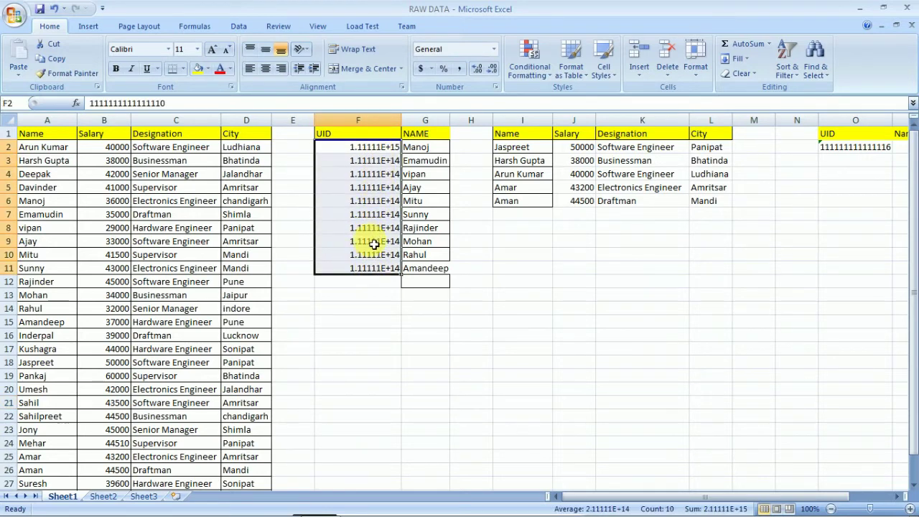
{"action": "right_click", "coordinate": [370, 207]}
{"action": "mouse_move", "coordinate": [402, 320]}
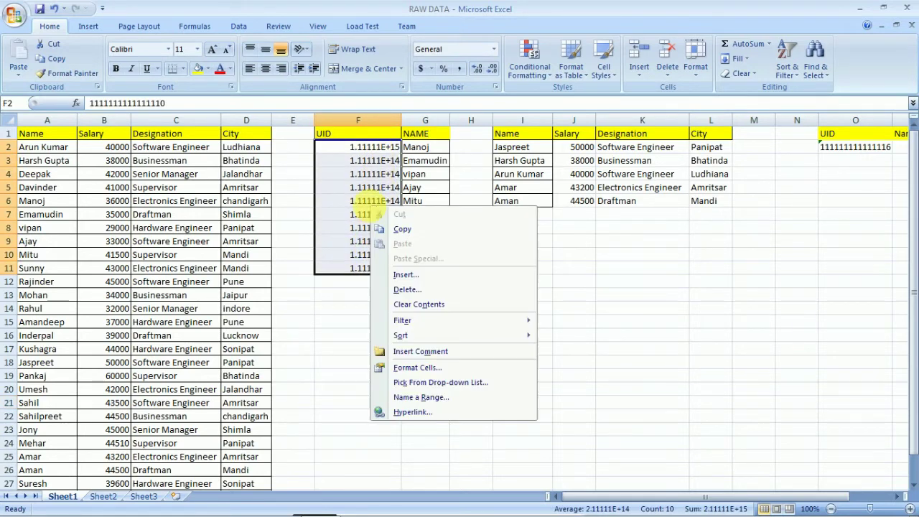
{"action": "left_click", "coordinate": [417, 368]}
{"action": "left_click", "coordinate": [267, 272]}
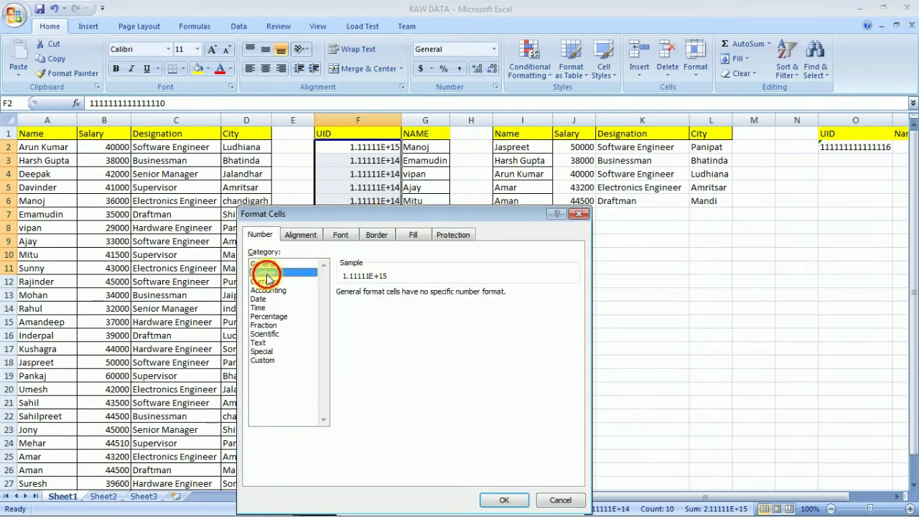
{"action": "left_click", "coordinate": [425, 296]}
{"action": "left_click", "coordinate": [425, 296]}
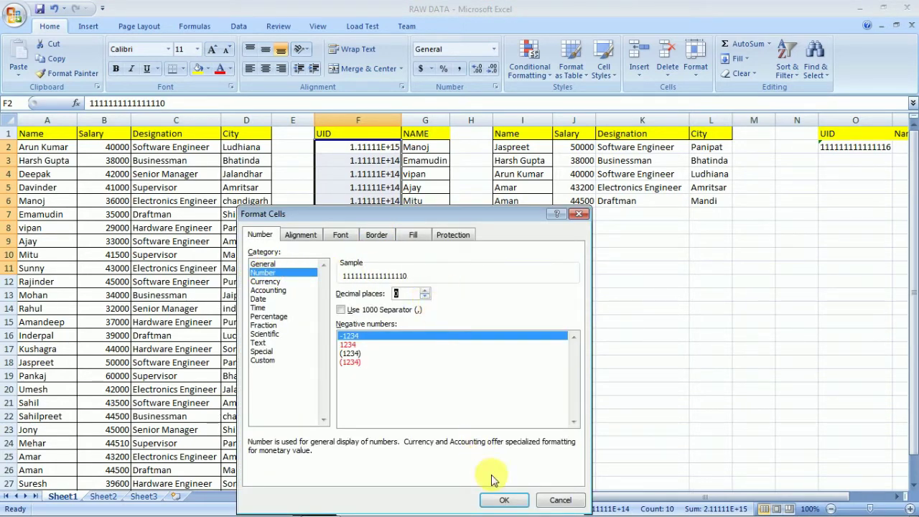
{"action": "left_click", "coordinate": [504, 500]}
Re-enter the UID in F2 so it shows its full digits.
{"action": "left_click", "coordinate": [445, 311]}
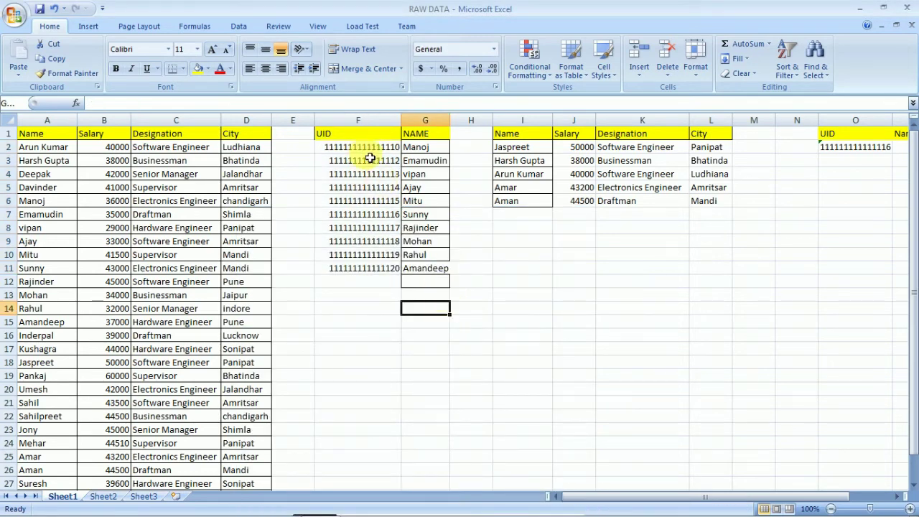
{"action": "left_click", "coordinate": [361, 148]}
{"action": "left_click", "coordinate": [194, 105]}
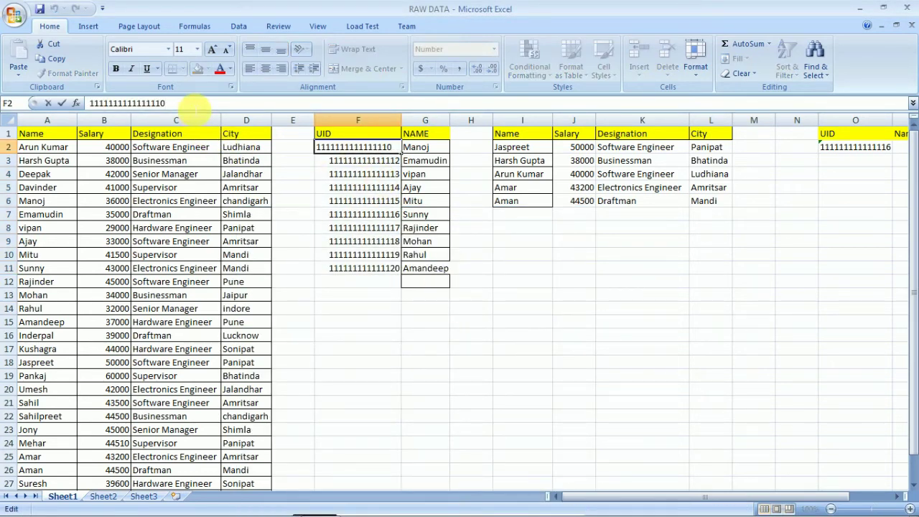
{"action": "left_click", "coordinate": [397, 390]}
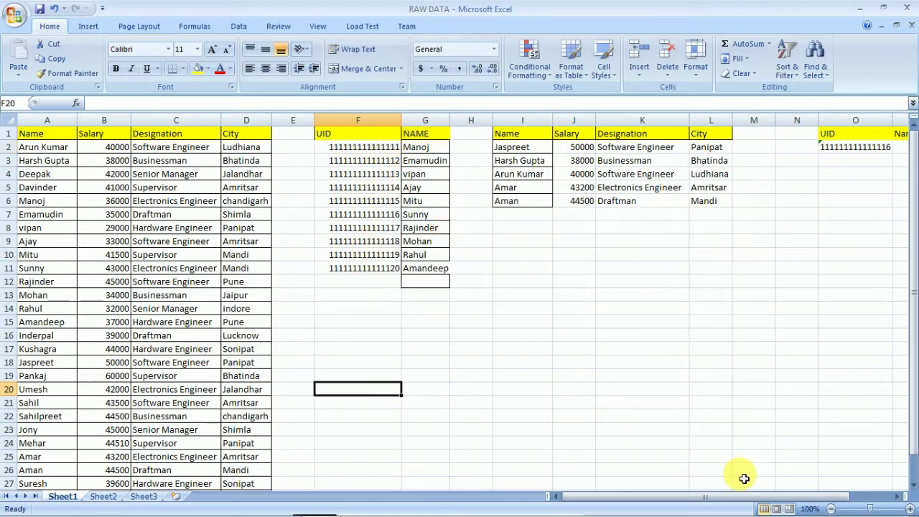
{"action": "left_click_drag", "start_coordinate": [738, 500], "coordinate": [776, 497]}
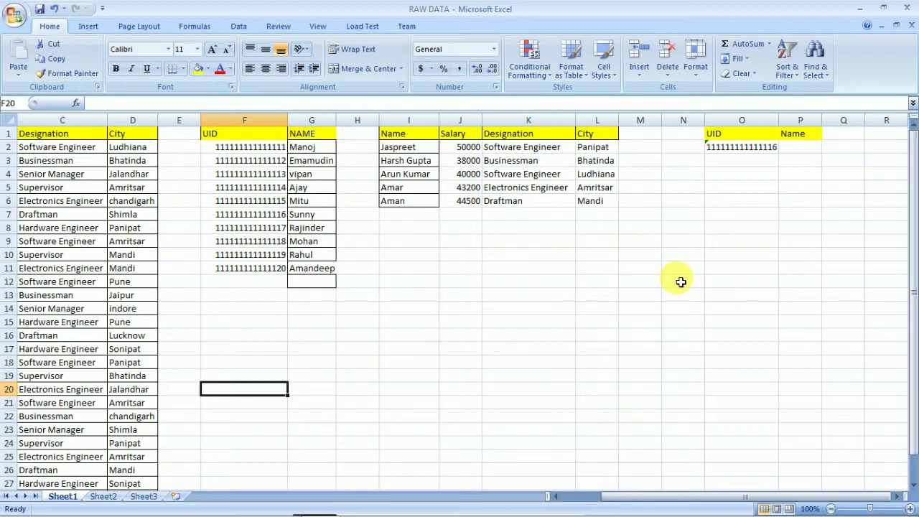
Enter =VLOOKUP(O:O,F:G,2,0) in P2, which returns #N/A.
{"action": "left_click", "coordinate": [803, 148]}
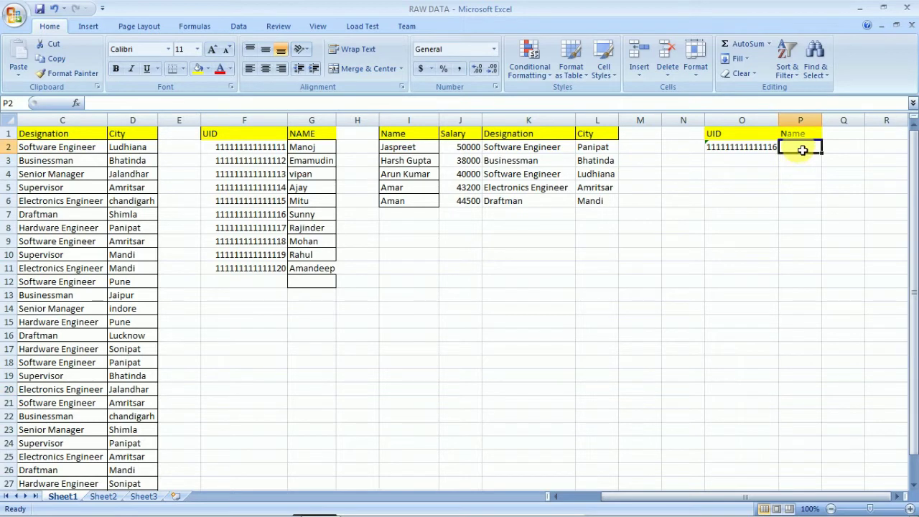
{"action": "type", "text": "=v"}
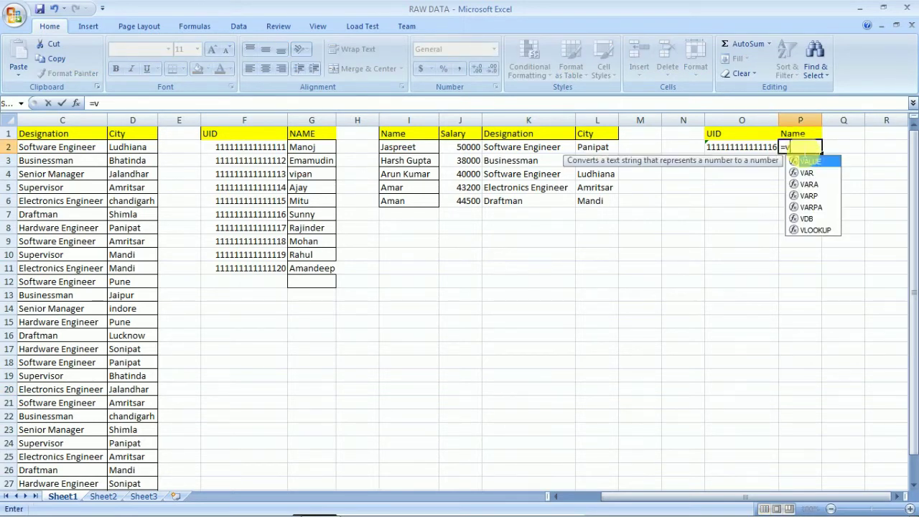
{"action": "type", "text": "lo"}
{"action": "key", "text": "Tab"}
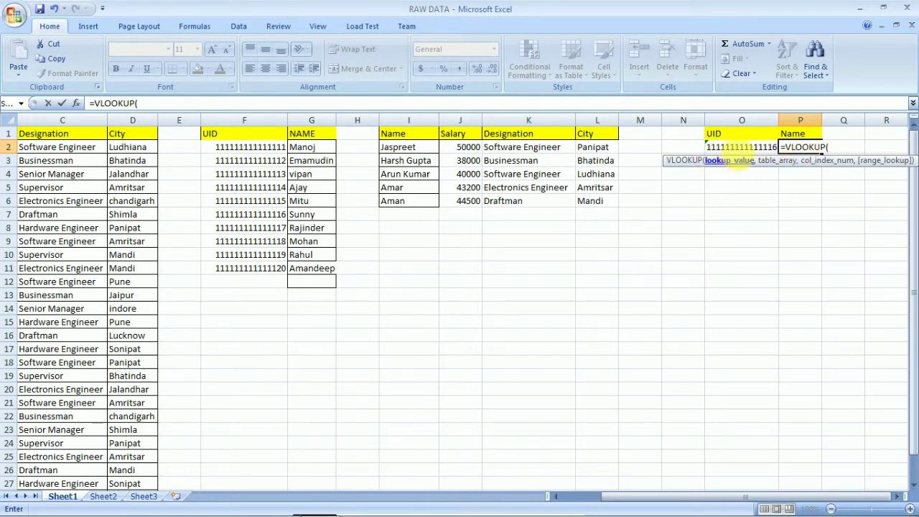
{"action": "left_click", "coordinate": [743, 120]}
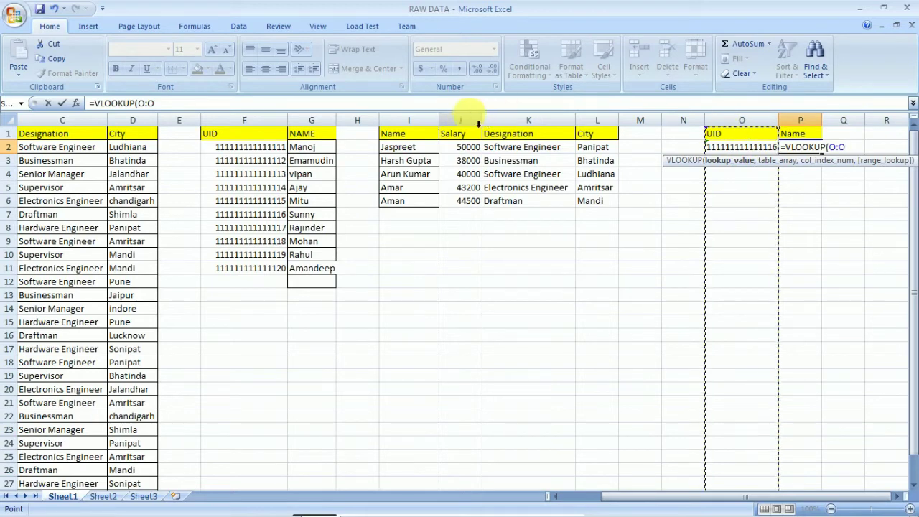
{"action": "left_click", "coordinate": [241, 104]}
{"action": "type", "text": ","}
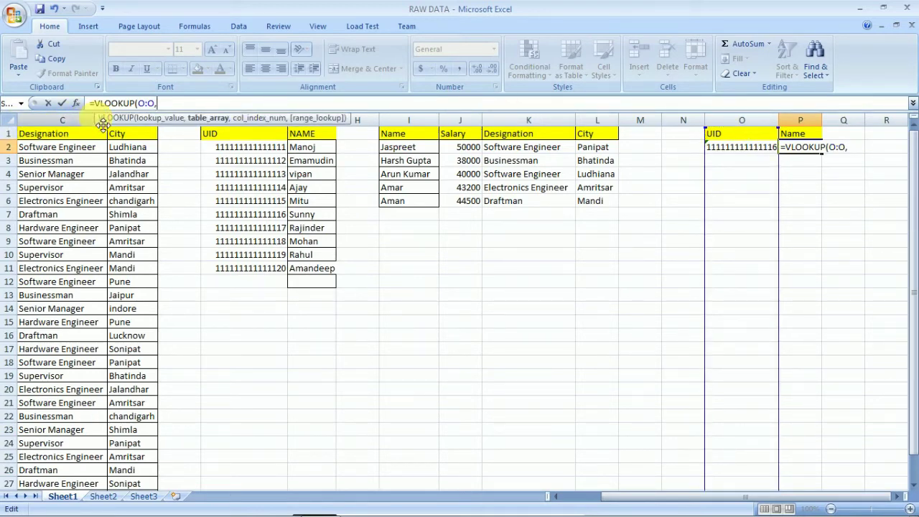
{"action": "left_click_drag", "start_coordinate": [103, 126], "coordinate": [340, 51]}
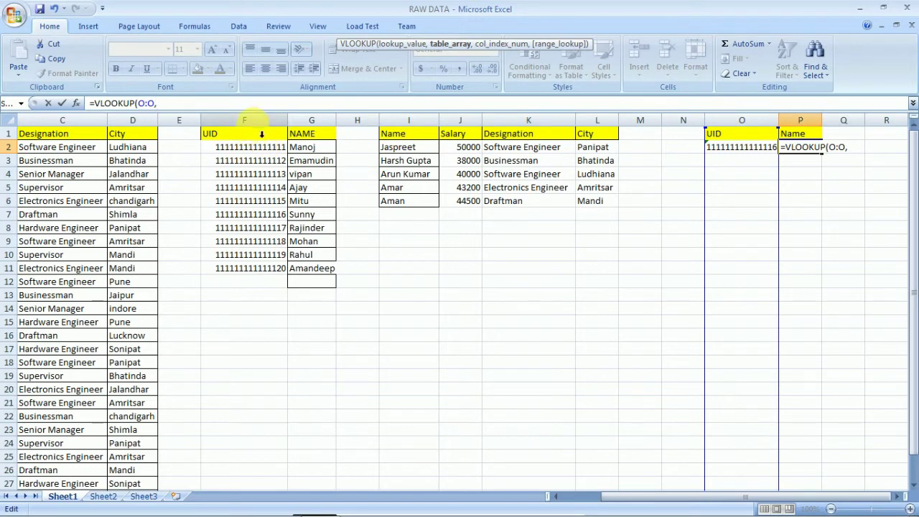
{"action": "left_click_drag", "start_coordinate": [259, 121], "coordinate": [310, 120]}
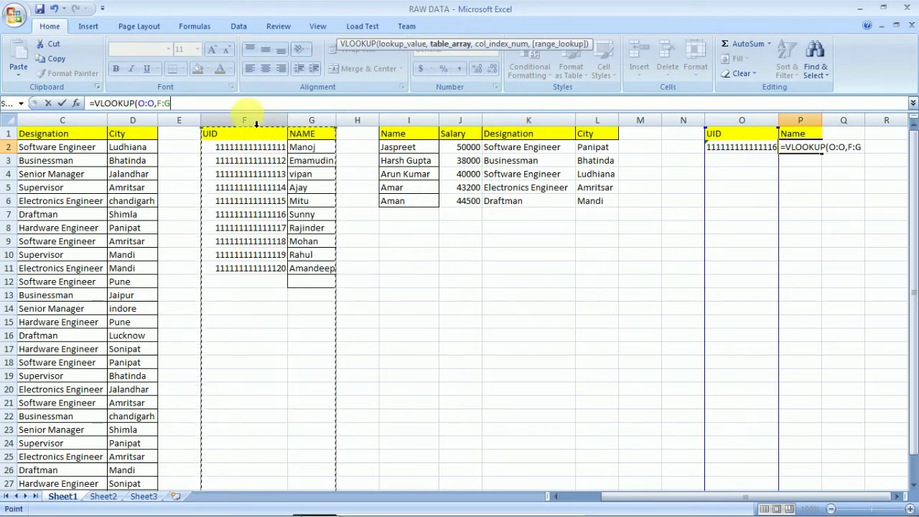
{"action": "type", "text": ",2,0"}
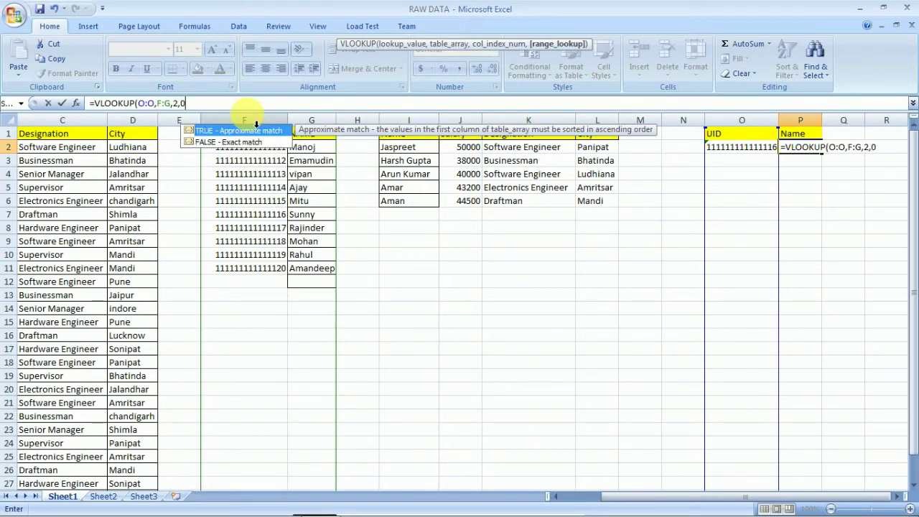
{"action": "key", "text": "Return"}
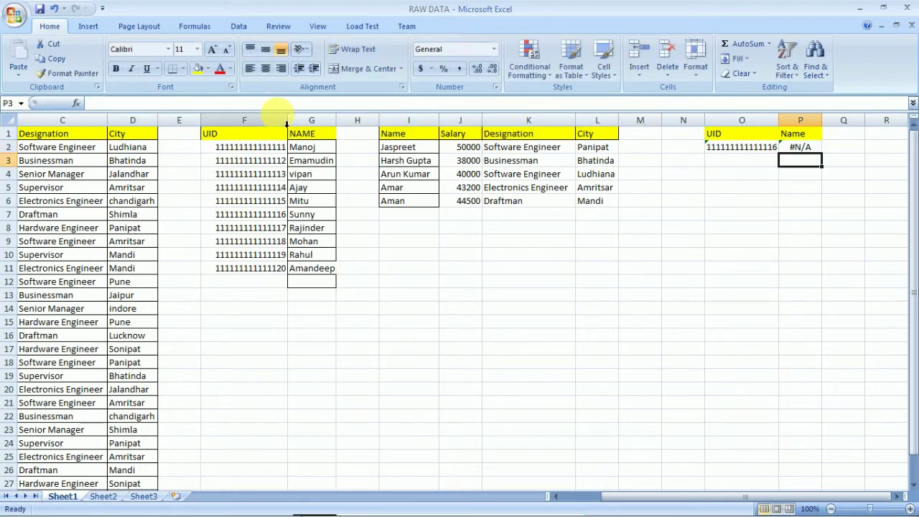
Check O2's Number Stored as Text warning, then select P2's #N/A formula.
{"action": "left_click", "coordinate": [810, 148]}
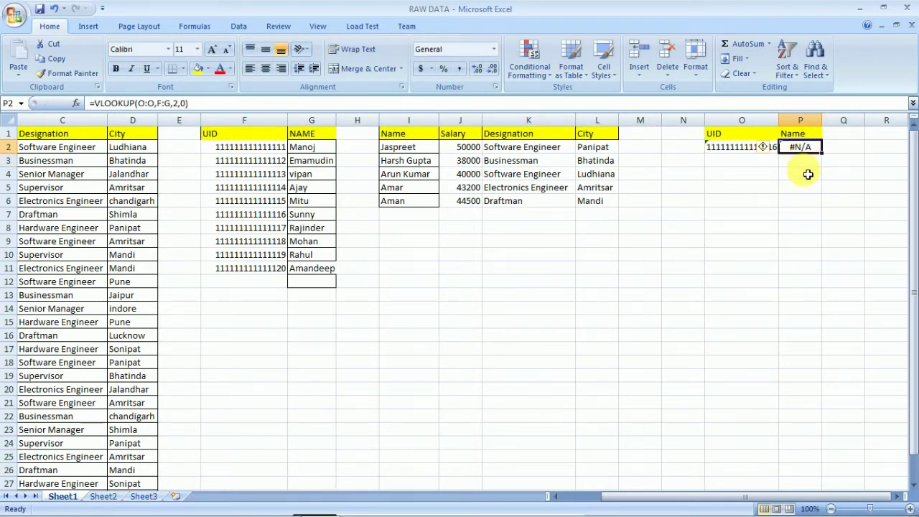
{"action": "left_click", "coordinate": [803, 163]}
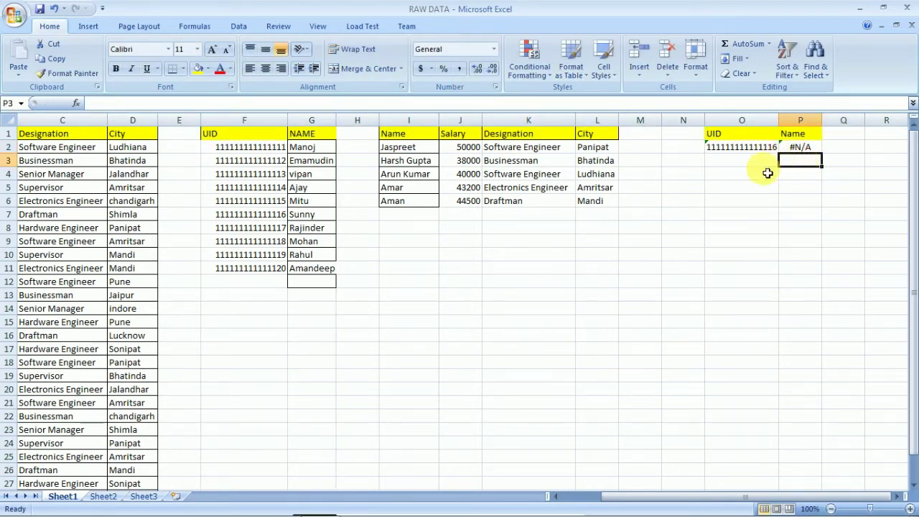
{"action": "left_click", "coordinate": [719, 152]}
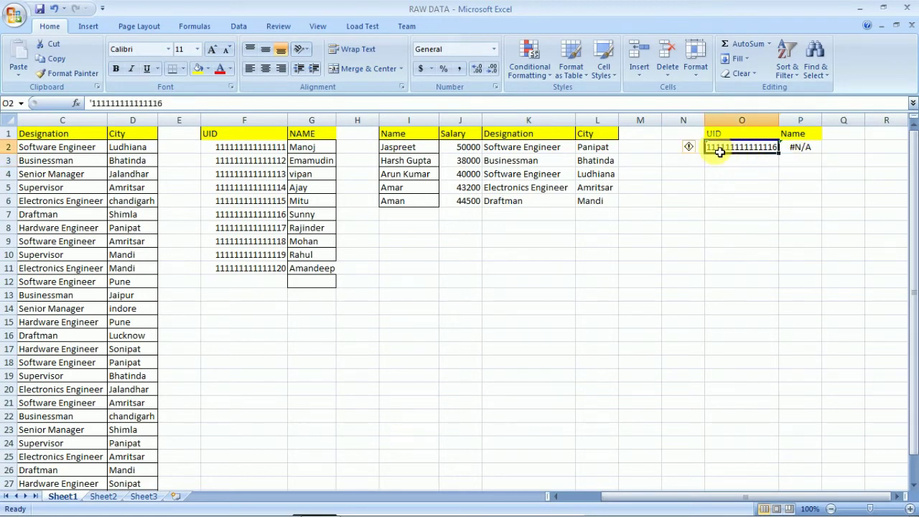
{"action": "mouse_move", "coordinate": [689, 147]}
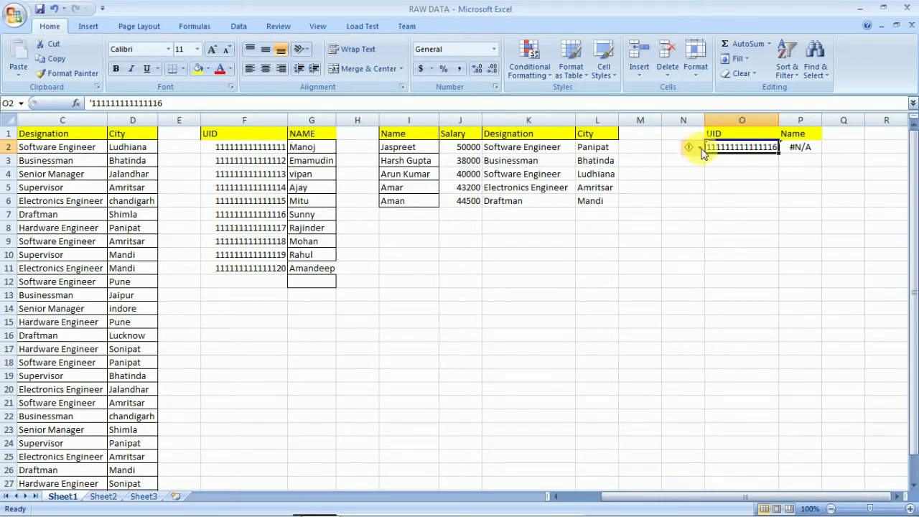
{"action": "left_click", "coordinate": [701, 148]}
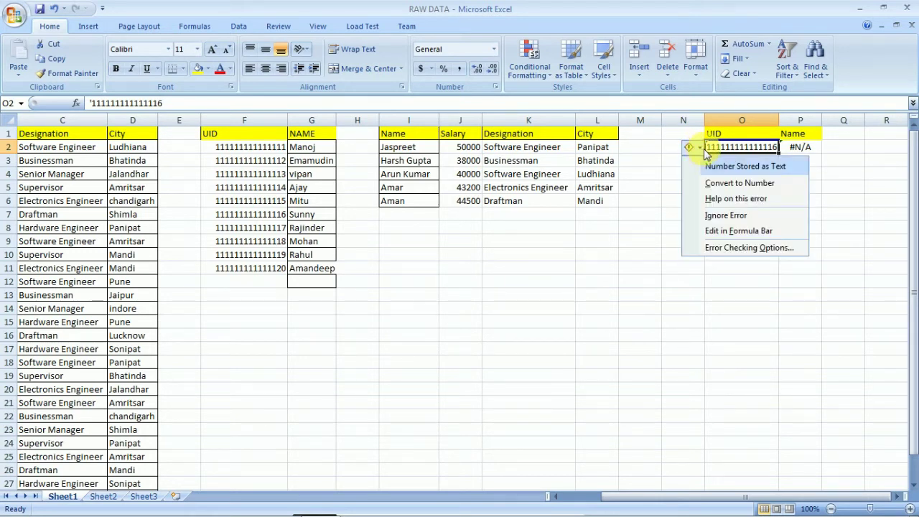
{"action": "left_click", "coordinate": [699, 148]}
{"action": "left_click", "coordinate": [688, 149]}
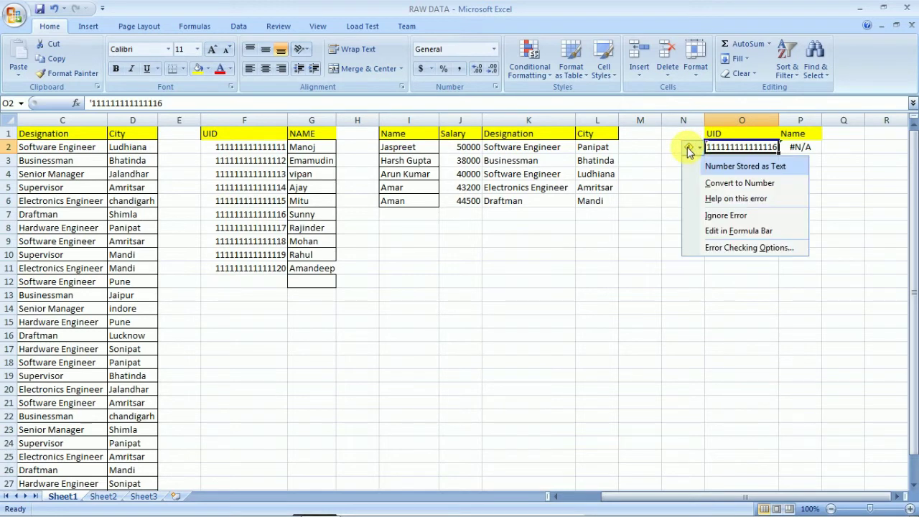
{"action": "left_click", "coordinate": [688, 149]}
{"action": "left_click", "coordinate": [726, 135]}
{"action": "left_click", "coordinate": [716, 148]}
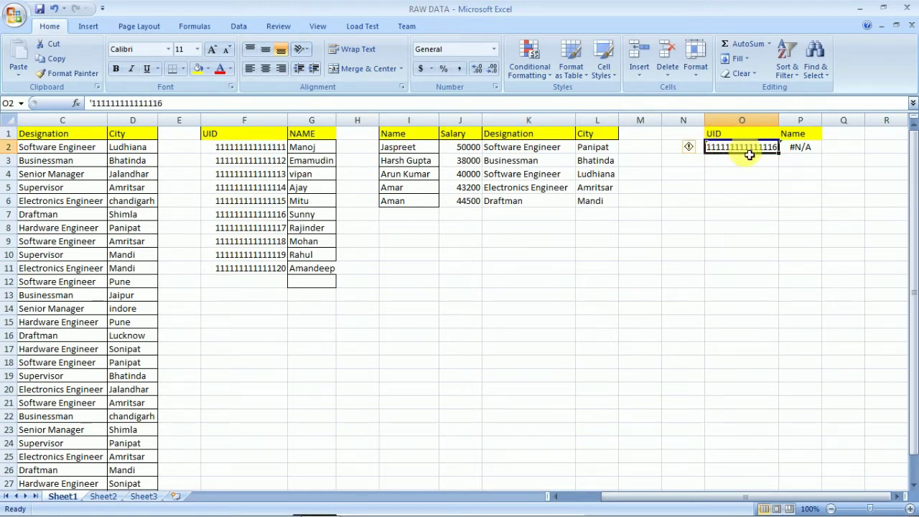
{"action": "left_click", "coordinate": [800, 151]}
Delete P2's #N/A formula and reselect the text-stored UID in O2.
{"action": "key", "text": "Delete"}
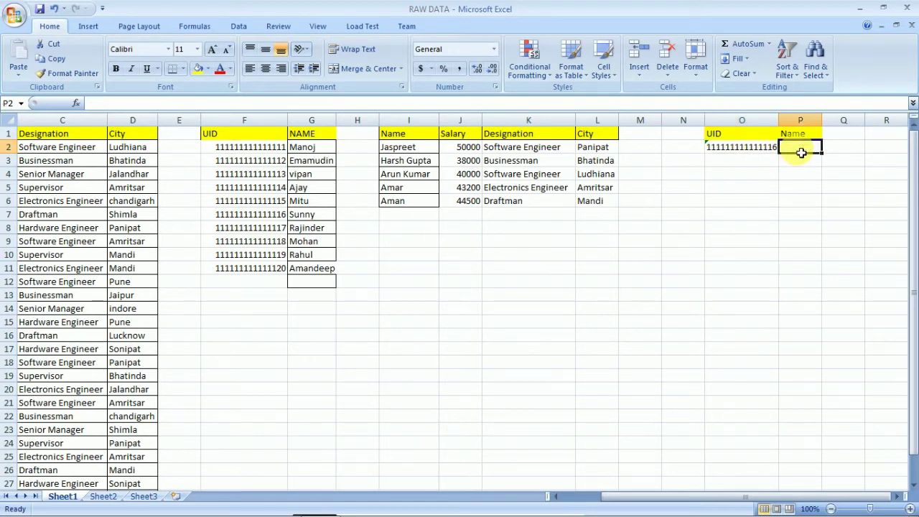
{"action": "left_click", "coordinate": [751, 187]}
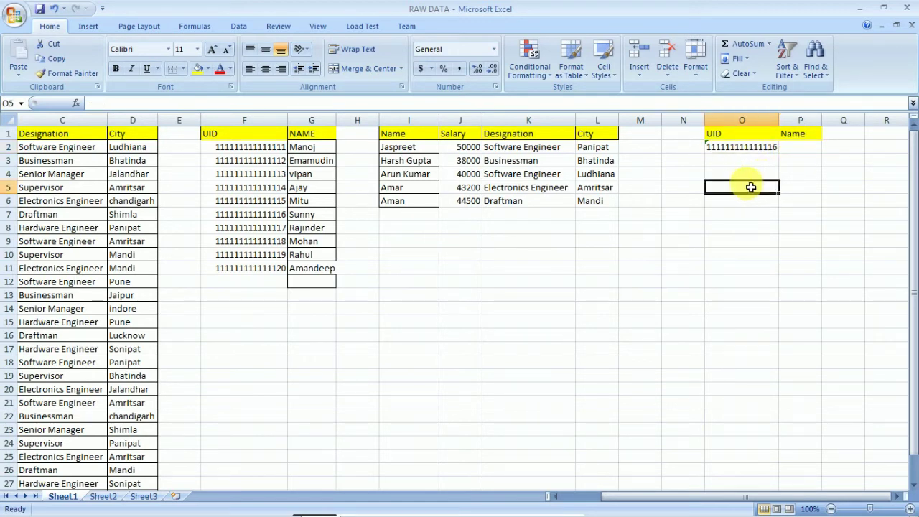
{"action": "left_click", "coordinate": [719, 159]}
{"action": "left_click", "coordinate": [714, 147]}
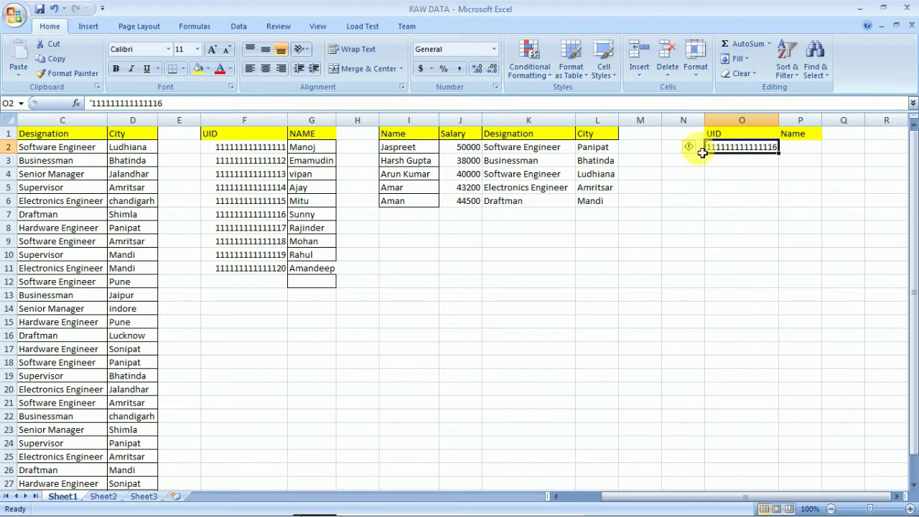
{"action": "mouse_move", "coordinate": [689, 148]}
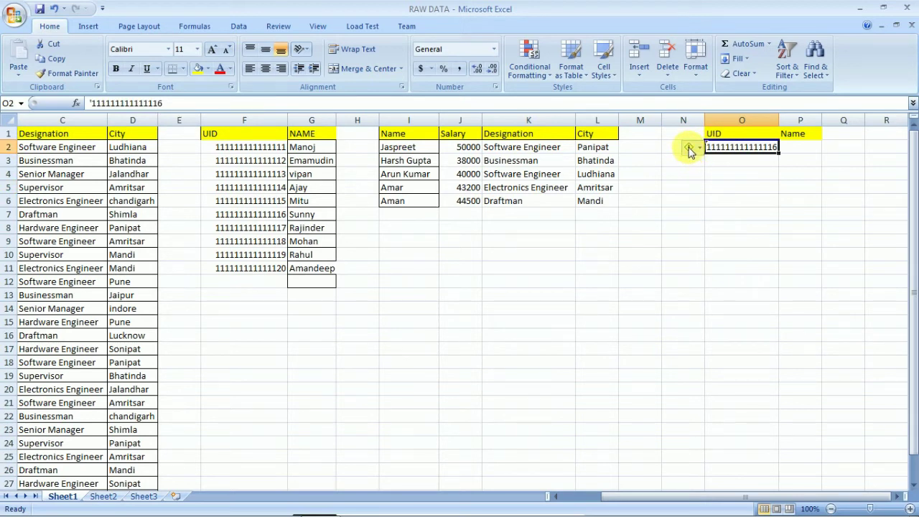
Review O2's error-checking options again, then pick empty cell K14 for a text test entry.
{"action": "left_click", "coordinate": [689, 150]}
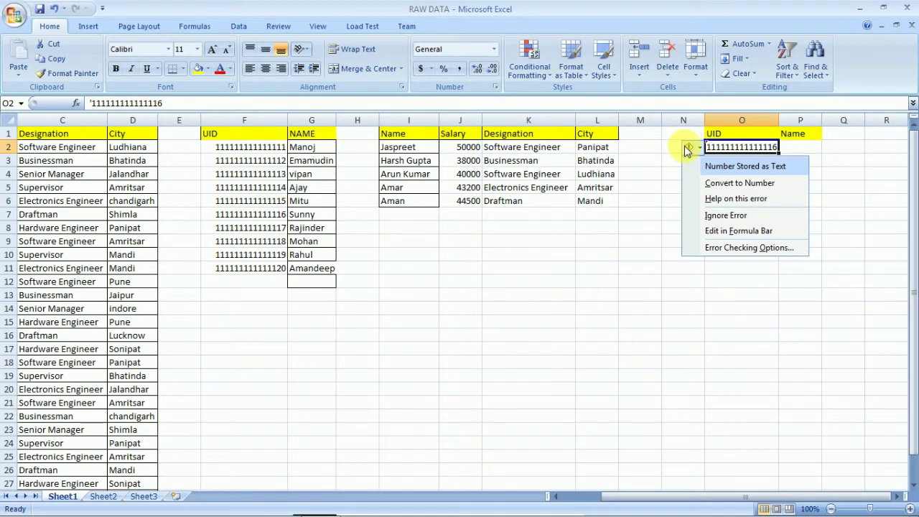
{"action": "left_click", "coordinate": [688, 149]}
{"action": "left_click", "coordinate": [697, 152]}
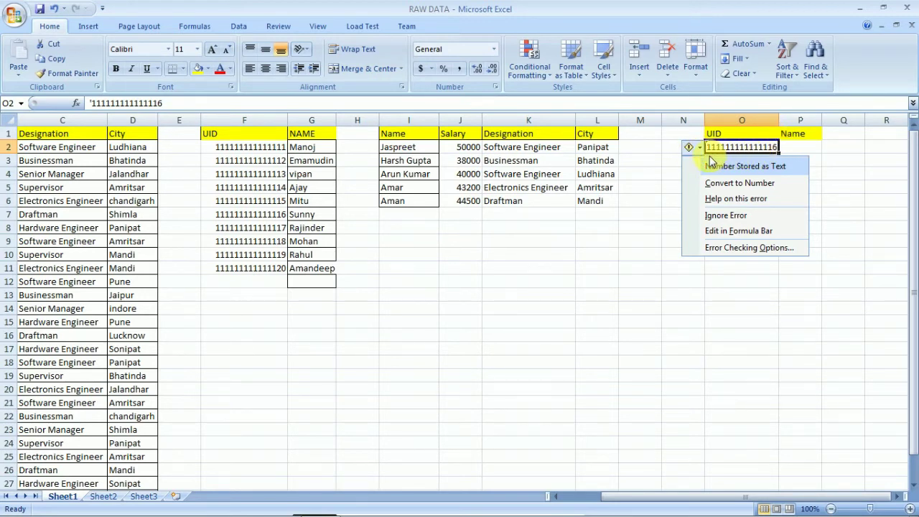
{"action": "left_click", "coordinate": [675, 149]}
{"action": "left_click", "coordinate": [727, 146]}
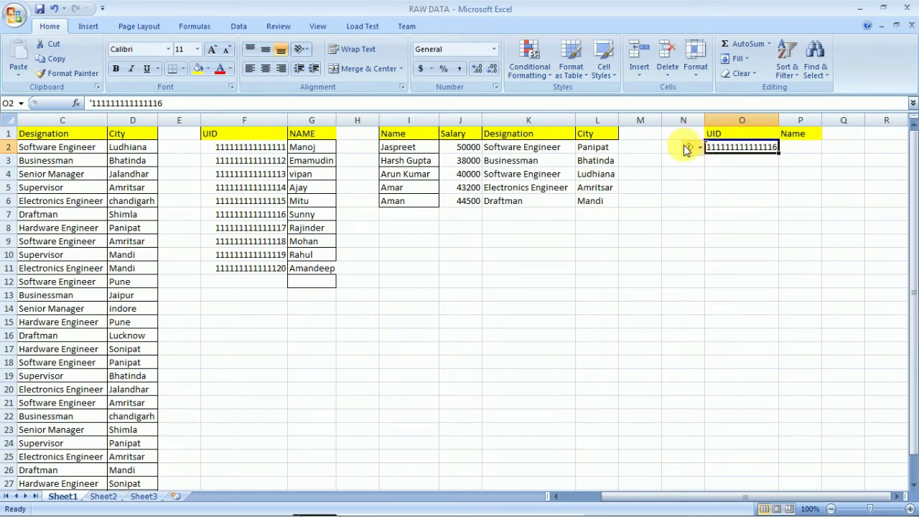
{"action": "left_click", "coordinate": [690, 148]}
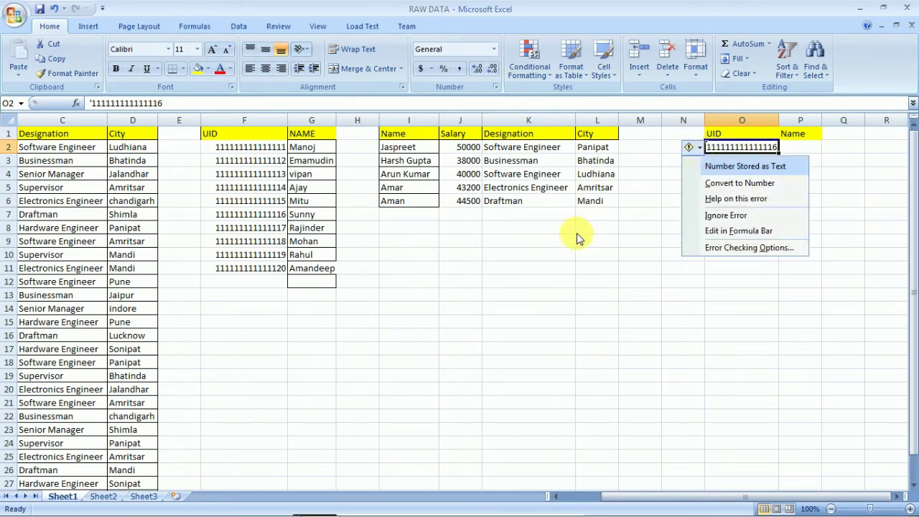
{"action": "left_click", "coordinate": [536, 309]}
{"action": "type", "text": "'1111"}
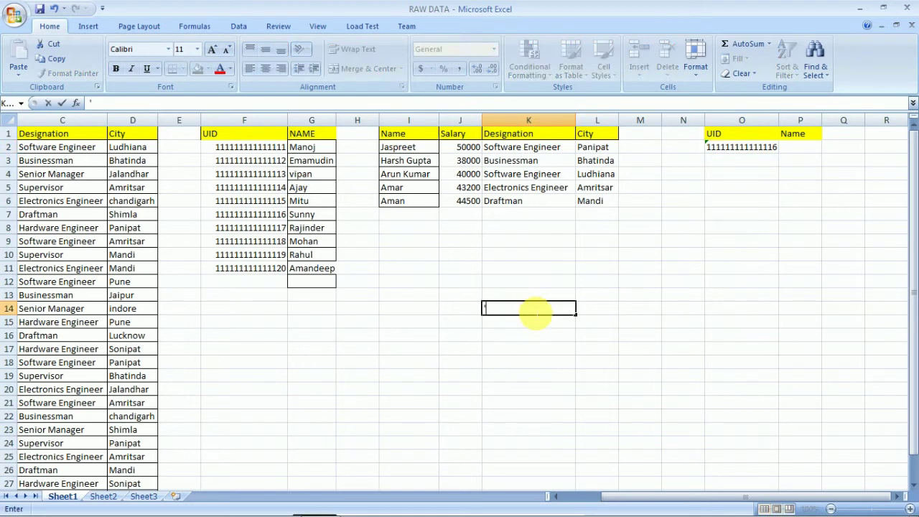
{"action": "type", "text": "66161131361616155"}
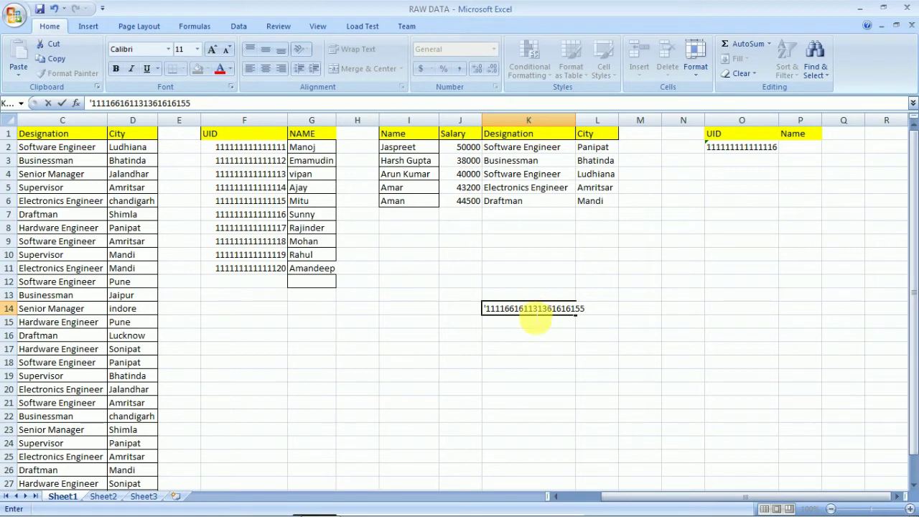
{"action": "left_click", "coordinate": [528, 349]}
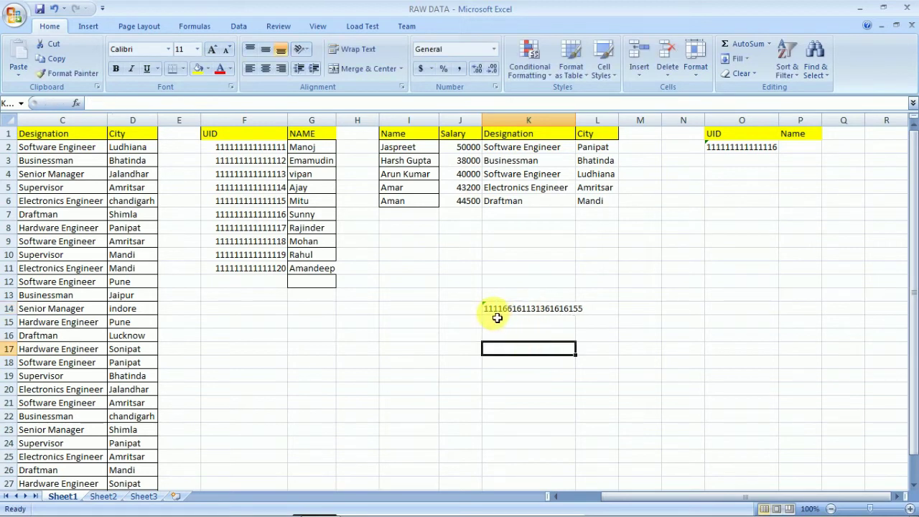
{"action": "left_click", "coordinate": [491, 312]}
{"action": "mouse_move", "coordinate": [468, 310]}
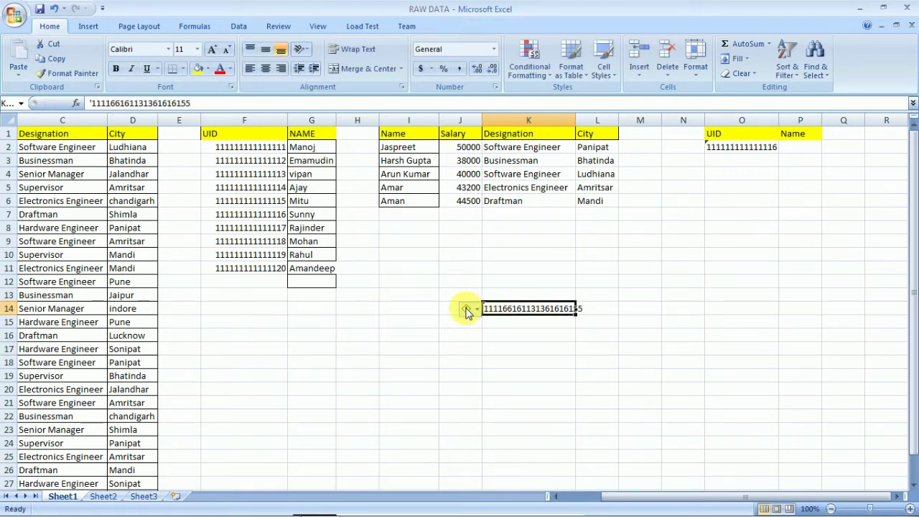
{"action": "left_click", "coordinate": [467, 310]}
{"action": "left_click", "coordinate": [467, 310]}
{"action": "left_click", "coordinate": [466, 311]}
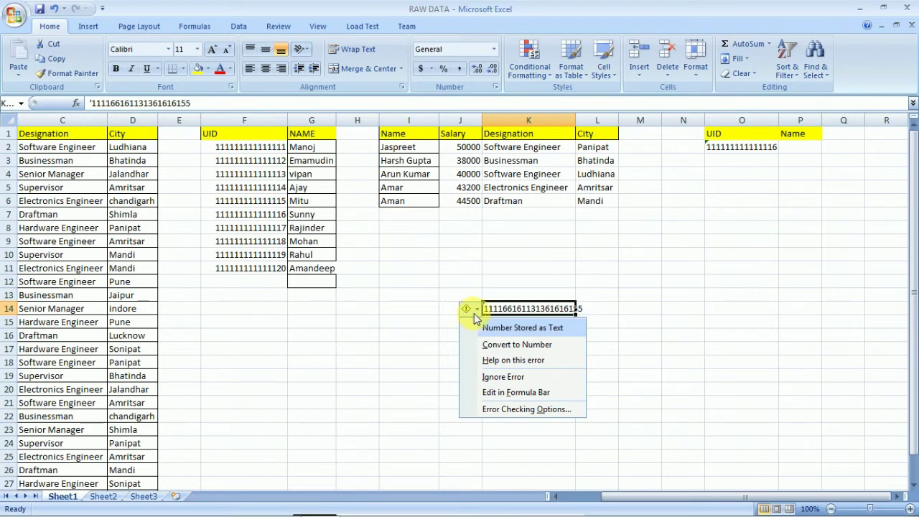
{"action": "left_click", "coordinate": [607, 316]}
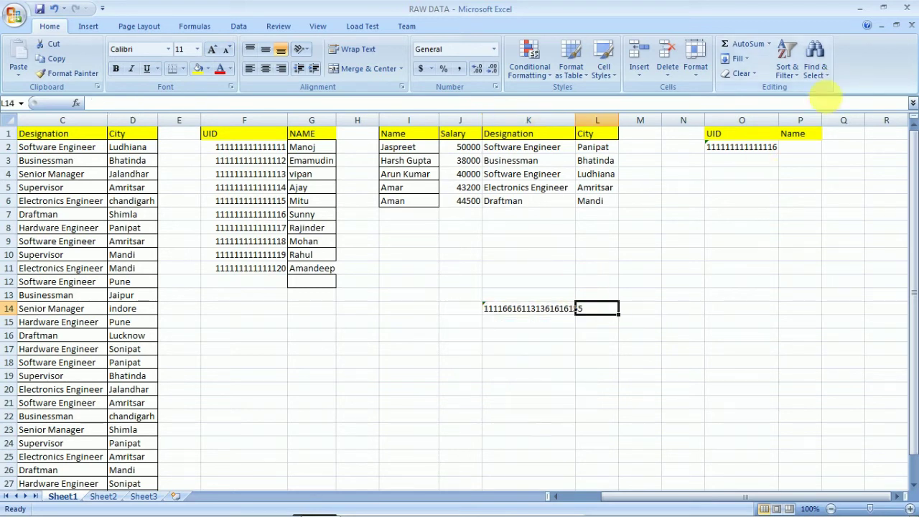
{"action": "left_click", "coordinate": [803, 148]}
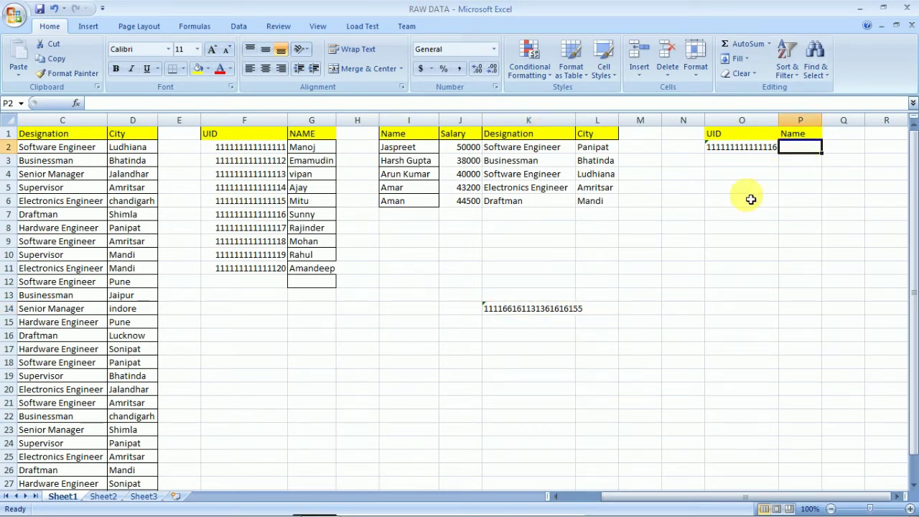
{"action": "left_click", "coordinate": [734, 148]}
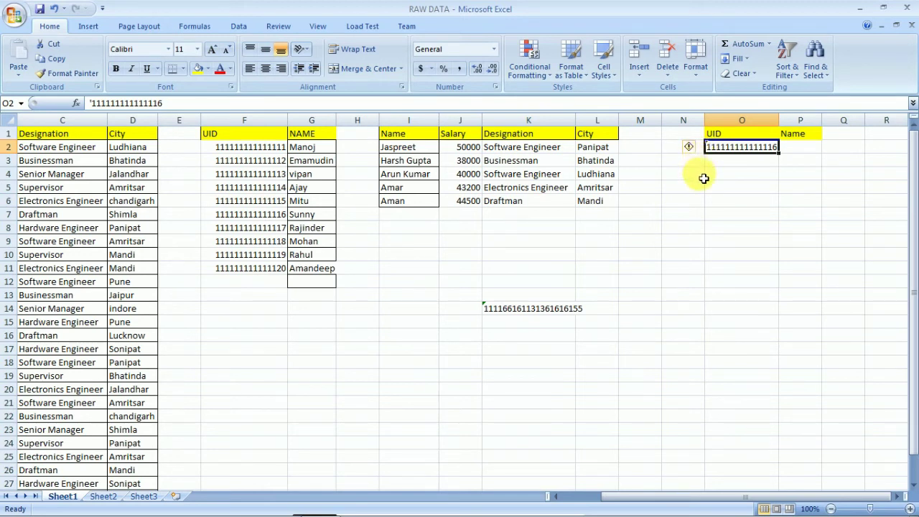
{"action": "left_click", "coordinate": [553, 308]}
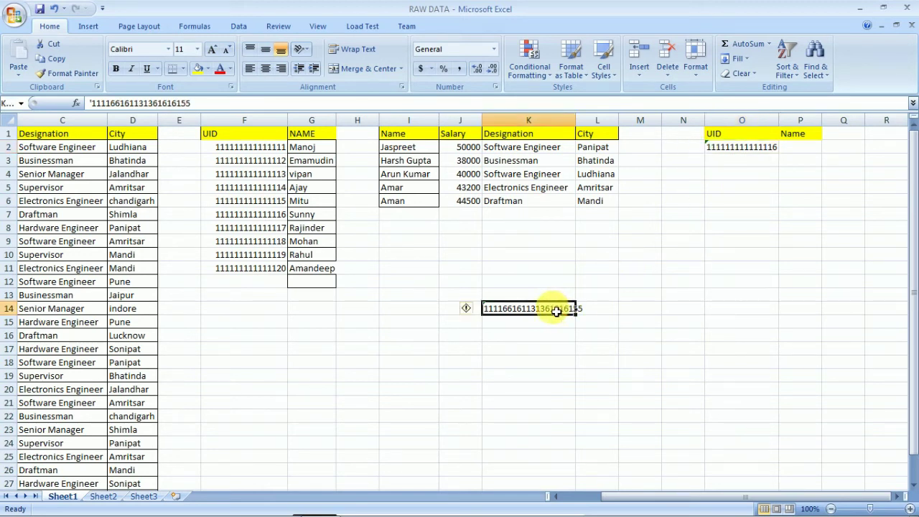
{"action": "key", "text": "Delete"}
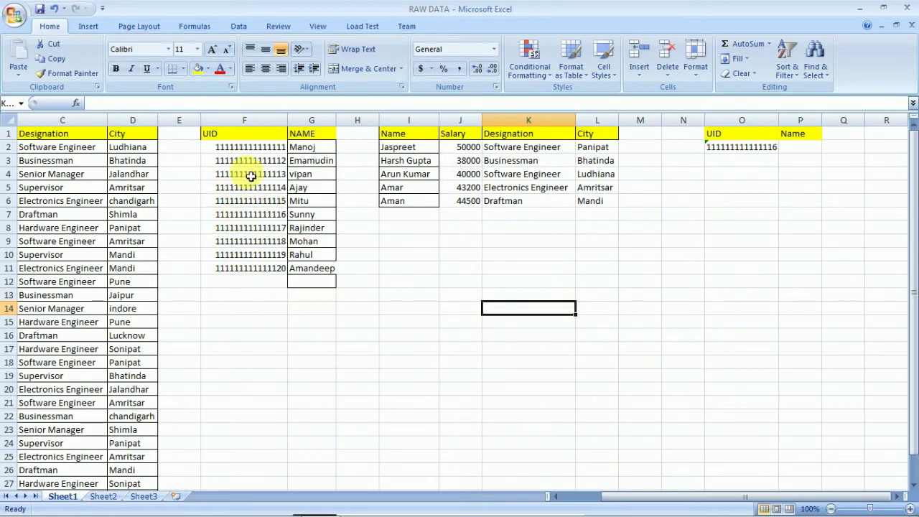
Delete the leading apostrophe from the UID in O2 so it is stored as a number.
{"action": "left_click", "coordinate": [765, 144]}
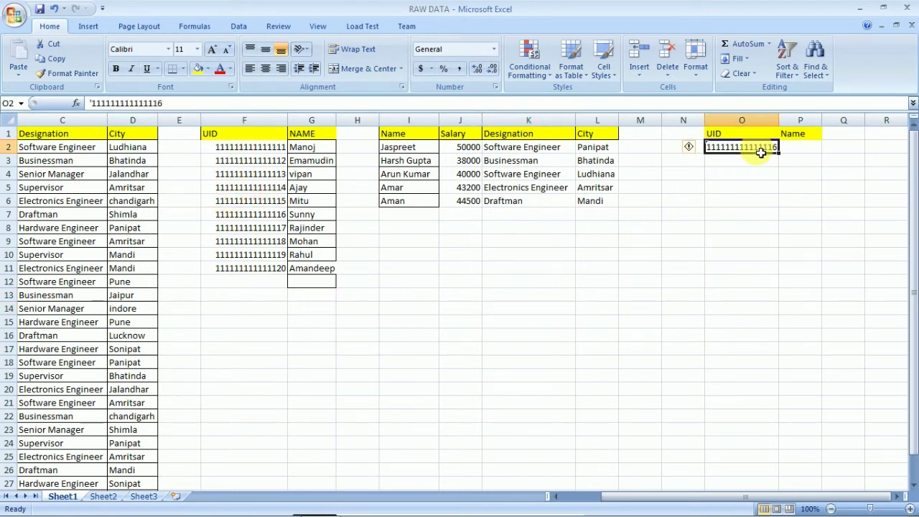
{"action": "left_click", "coordinate": [97, 103]}
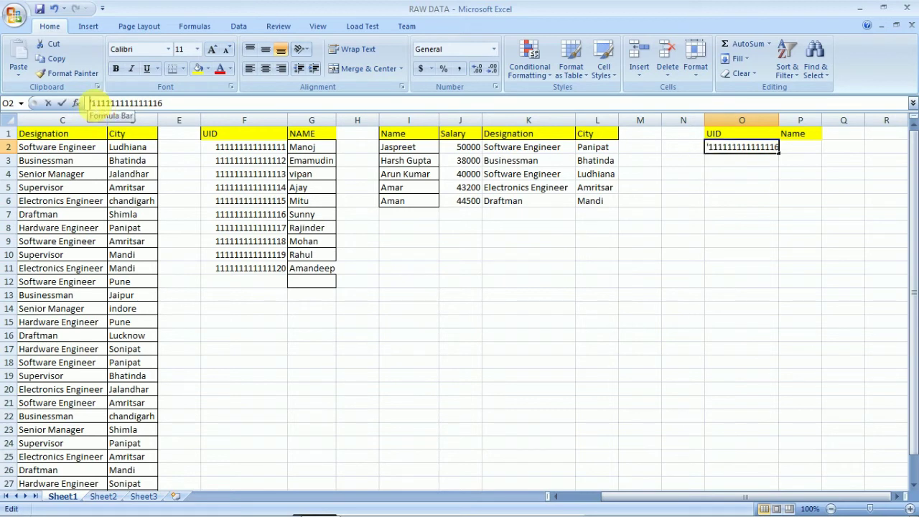
{"action": "key", "text": "BackSpace"}
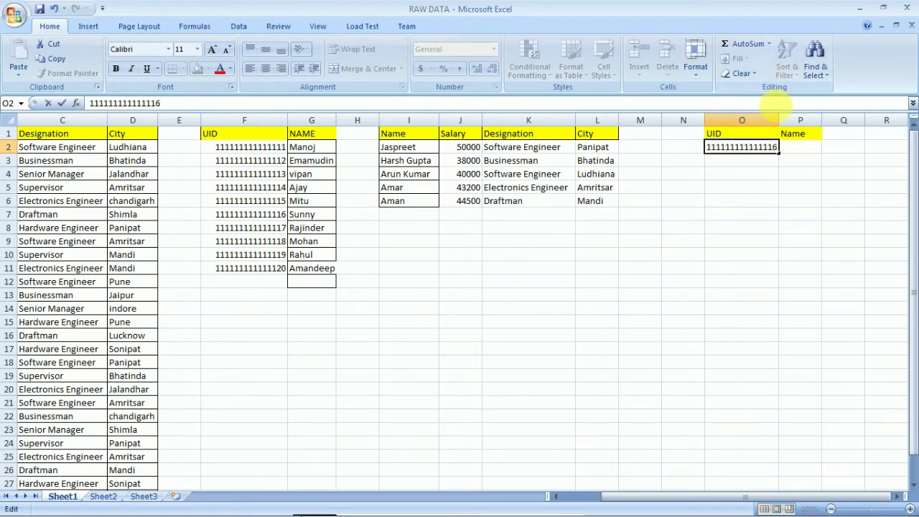
{"action": "left_click", "coordinate": [759, 172]}
{"action": "left_click", "coordinate": [769, 147]}
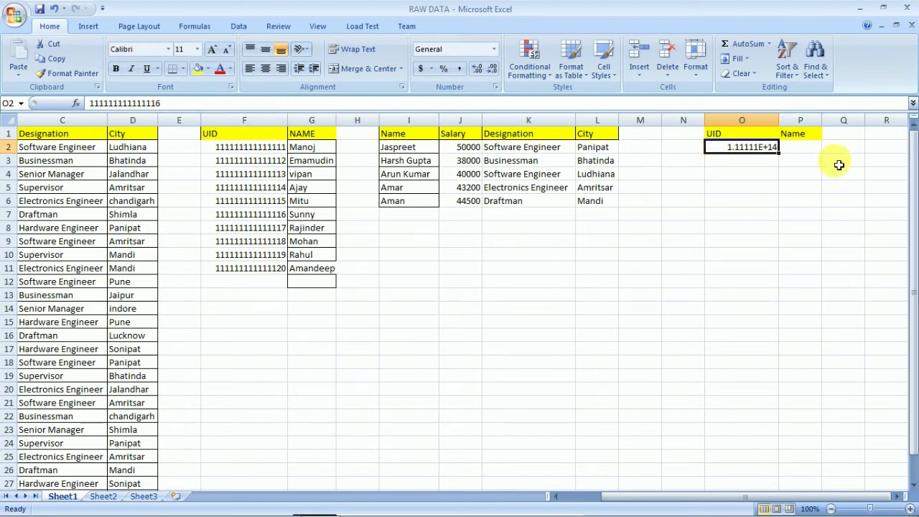
Enter =VLOOKUP(O:O,F:G,2,0) in P2 so it returns Sunny for the UID in O2.
{"action": "left_click", "coordinate": [814, 153]}
{"action": "type", "text": "=vl"}
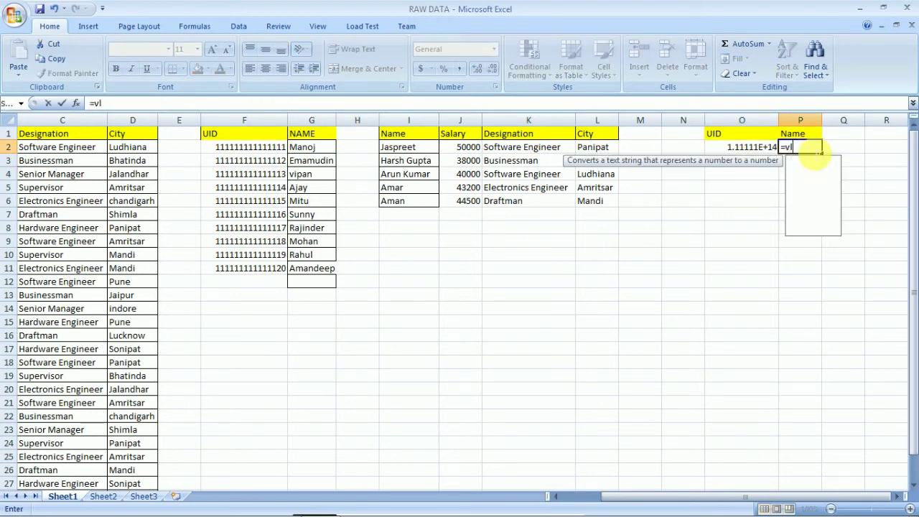
{"action": "type", "text": "o"}
{"action": "double_click", "coordinate": [815, 161]}
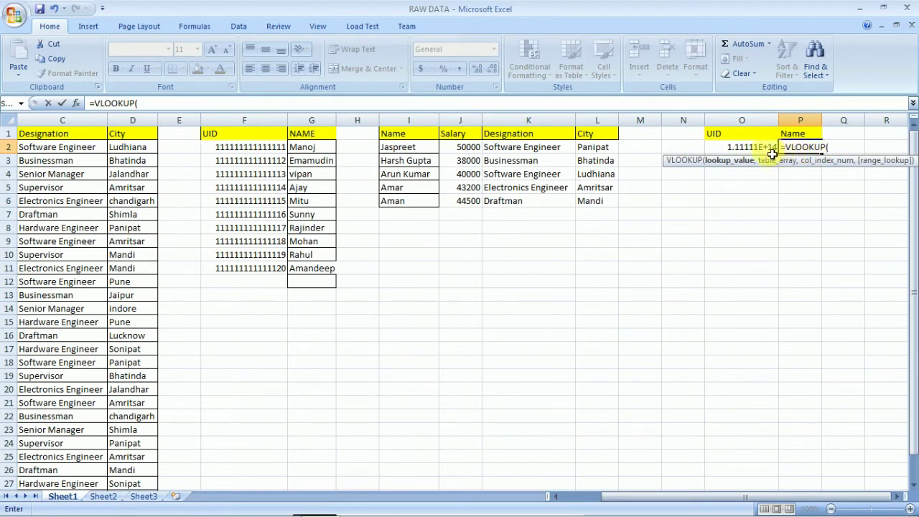
{"action": "left_click", "coordinate": [742, 120]}
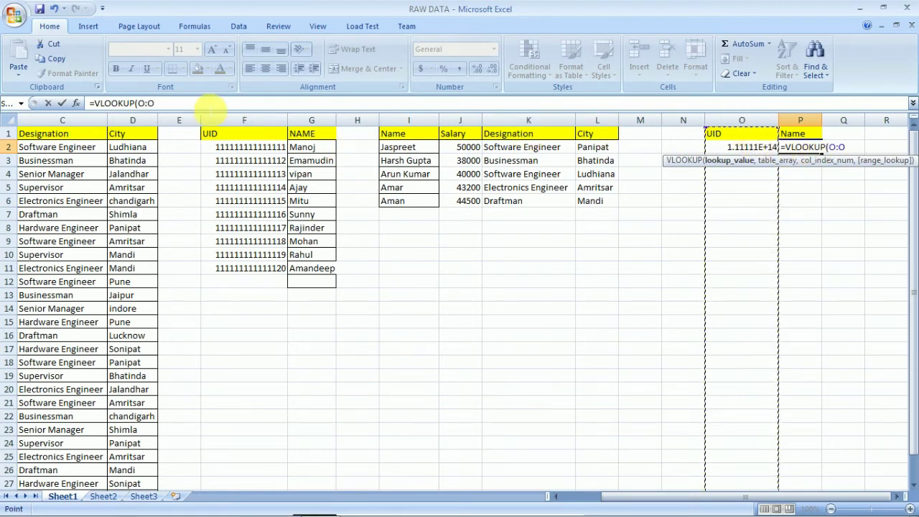
{"action": "left_click", "coordinate": [203, 103]}
{"action": "type", "text": ","}
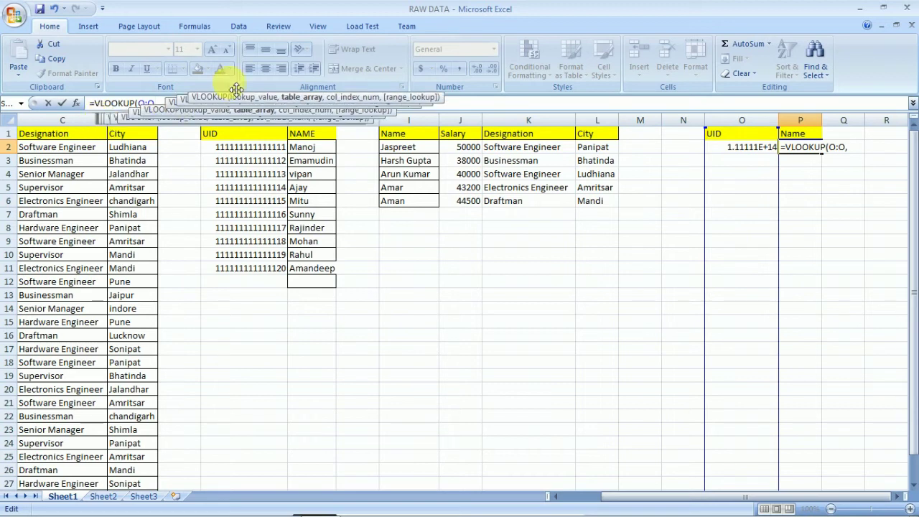
{"action": "left_click", "coordinate": [259, 121]}
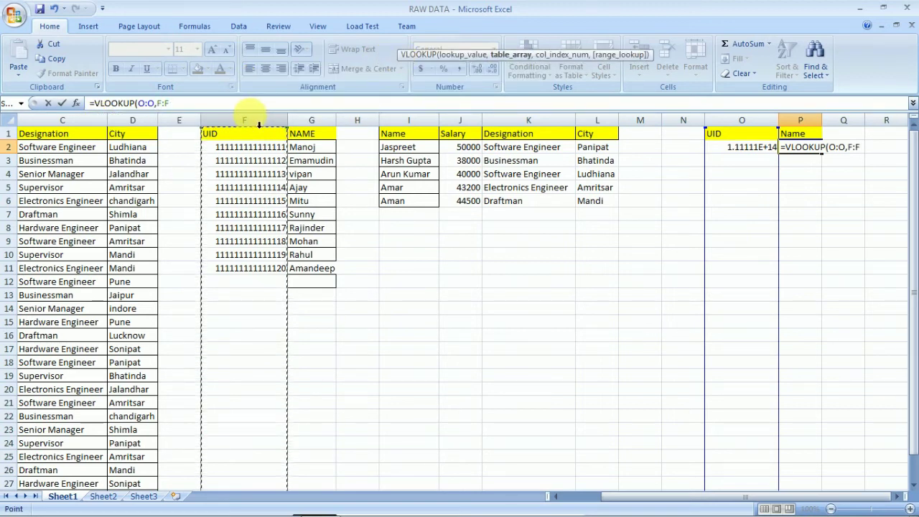
{"action": "left_click_drag", "start_coordinate": [260, 124], "coordinate": [311, 121]}
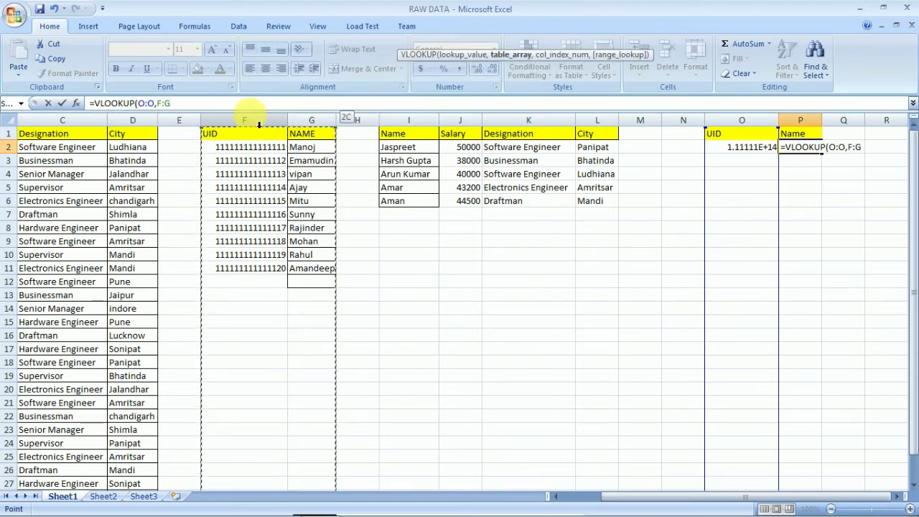
{"action": "type", "text": ","}
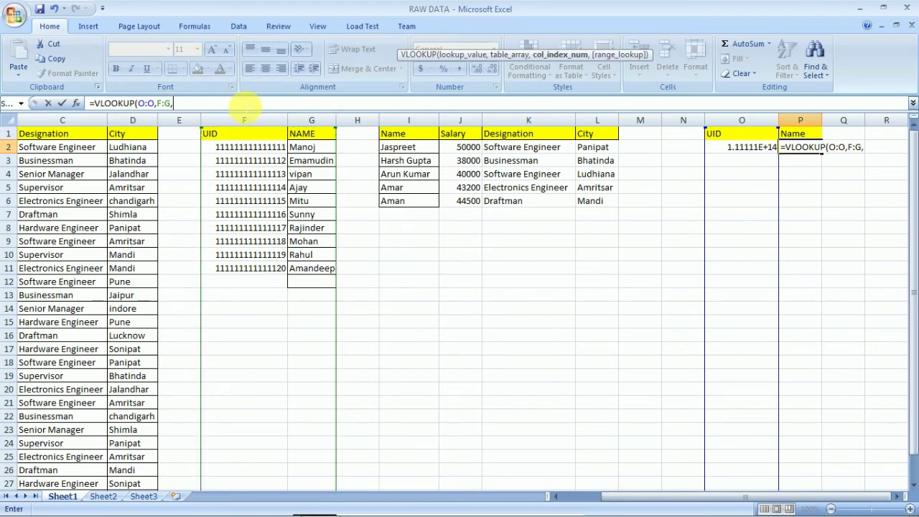
{"action": "type", "text": "2,0"}
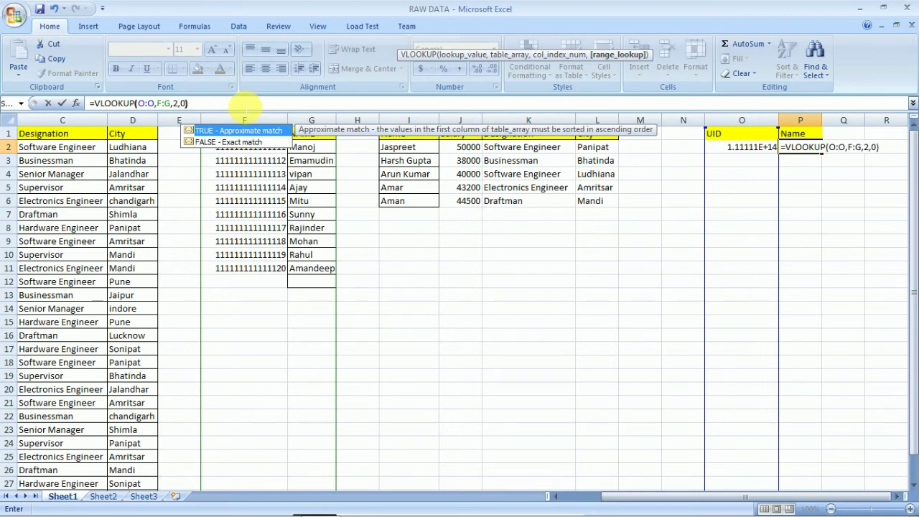
{"action": "key", "text": "Return"}
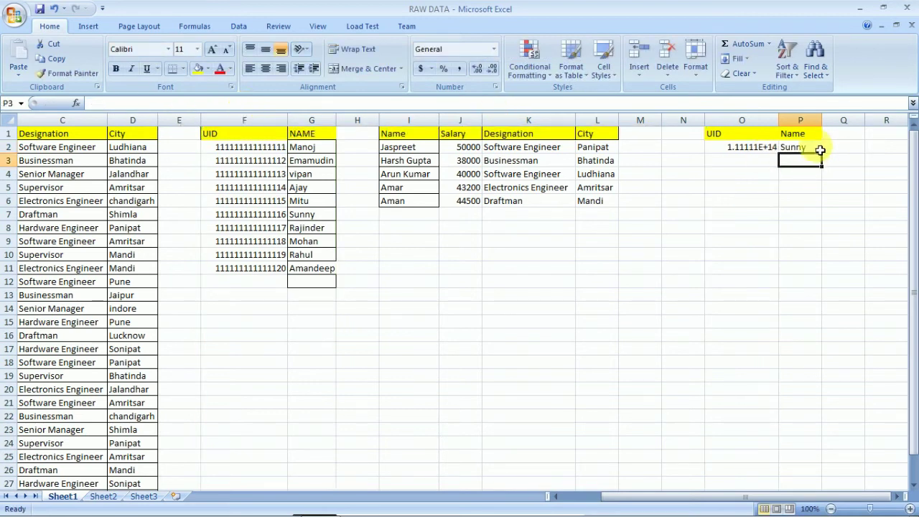
{"action": "left_click", "coordinate": [819, 149]}
{"action": "left_click", "coordinate": [776, 148]}
{"action": "left_click", "coordinate": [798, 148]}
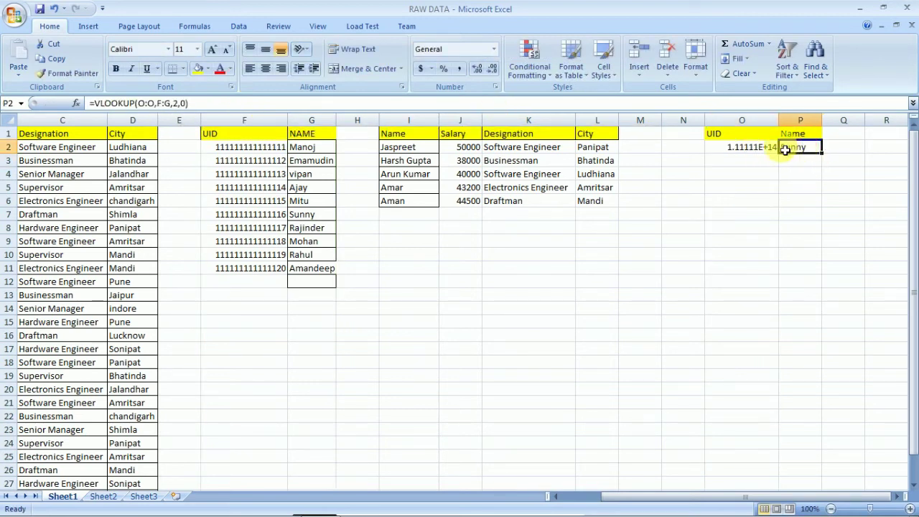
{"action": "left_click", "coordinate": [763, 152]}
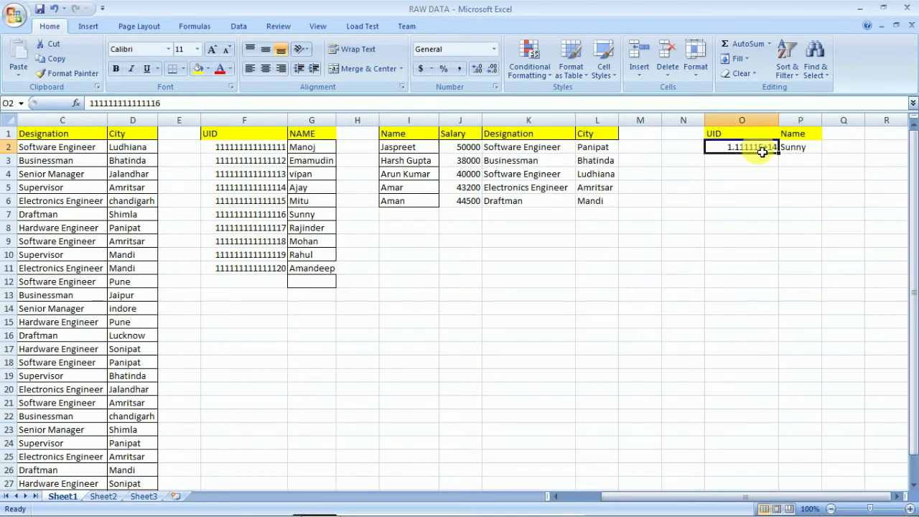